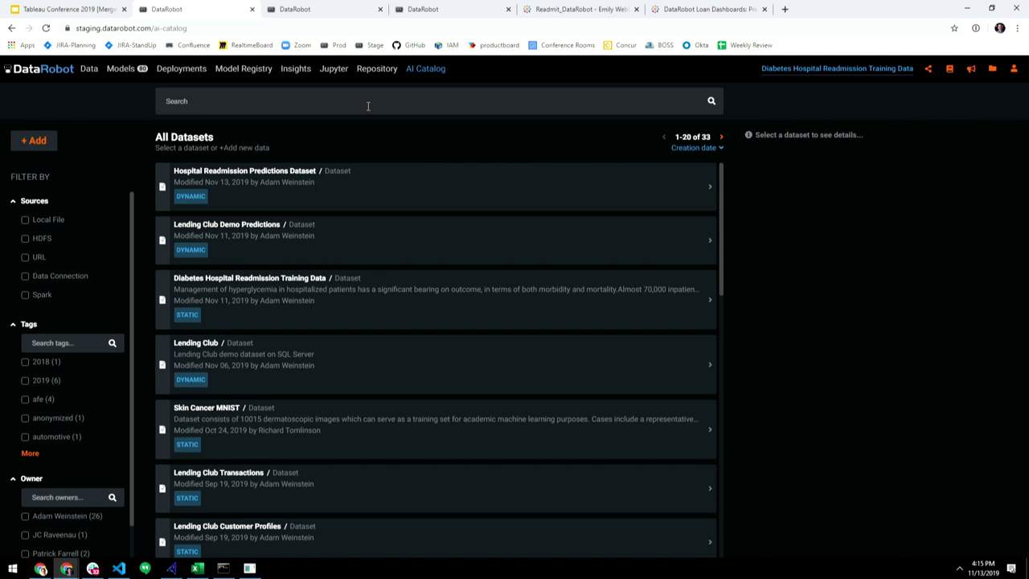
Step: Open the page for beginning a new DataRobot project and switch to the 10k_diabetes workbook in Excel
click(66, 71)
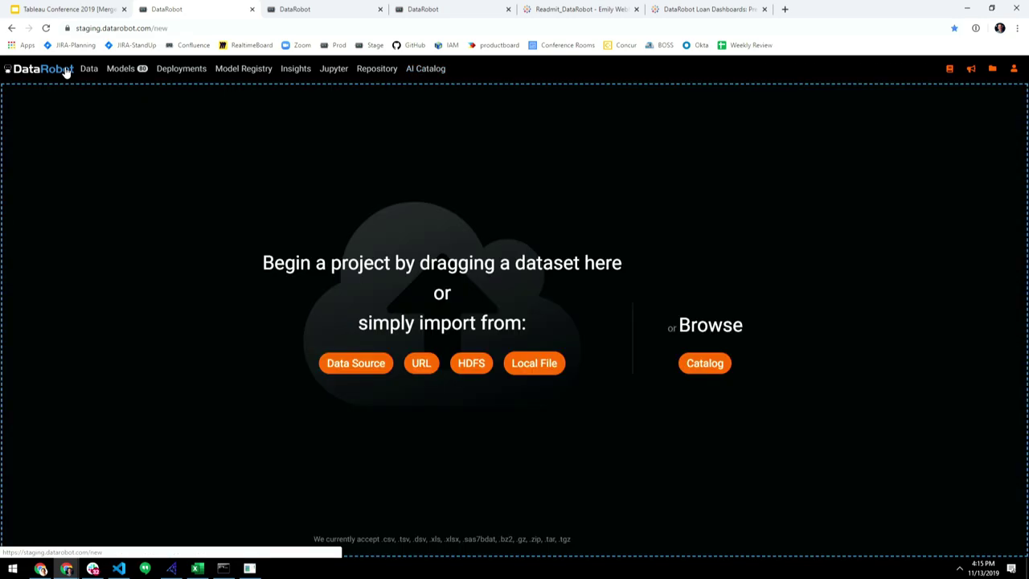
click(197, 568)
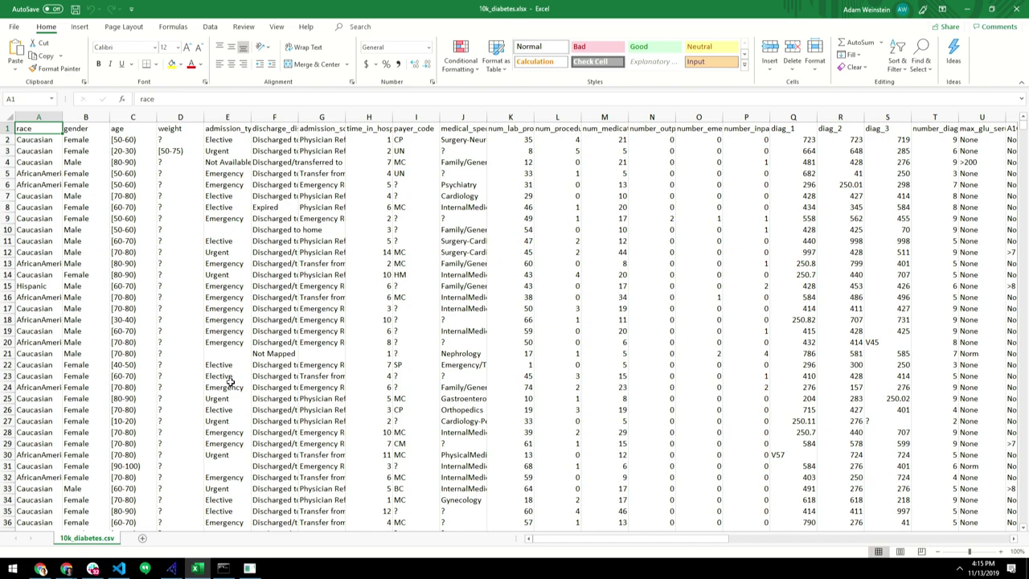
Step: Autofit the column widths of the entire 10k_diabetes dataset and return to cell A1
key(ctrl+shift+End)
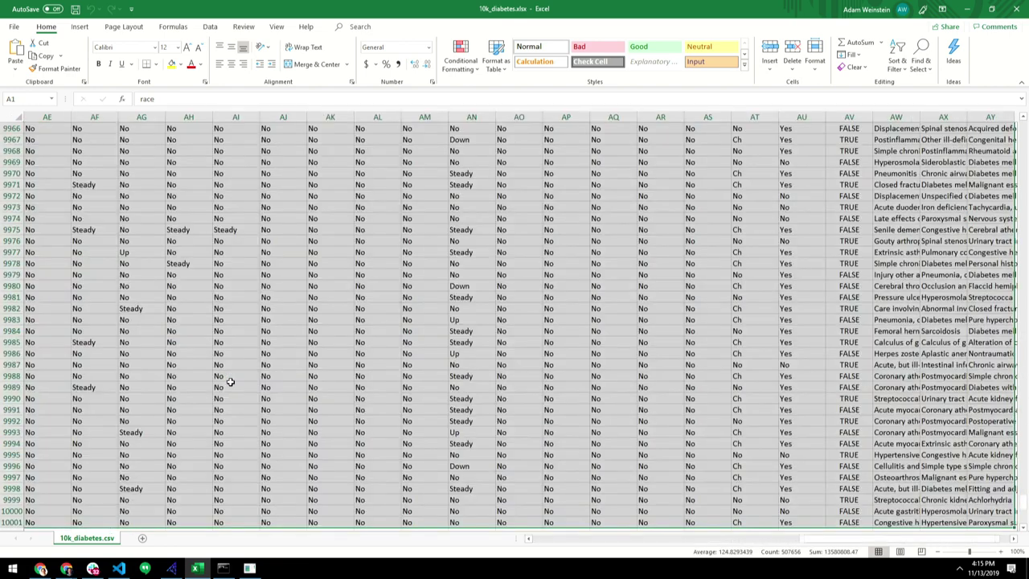
key(ctrl+BackSpace)
key(alt+h)
key(o)
key(i)
key(ctrl+Home)
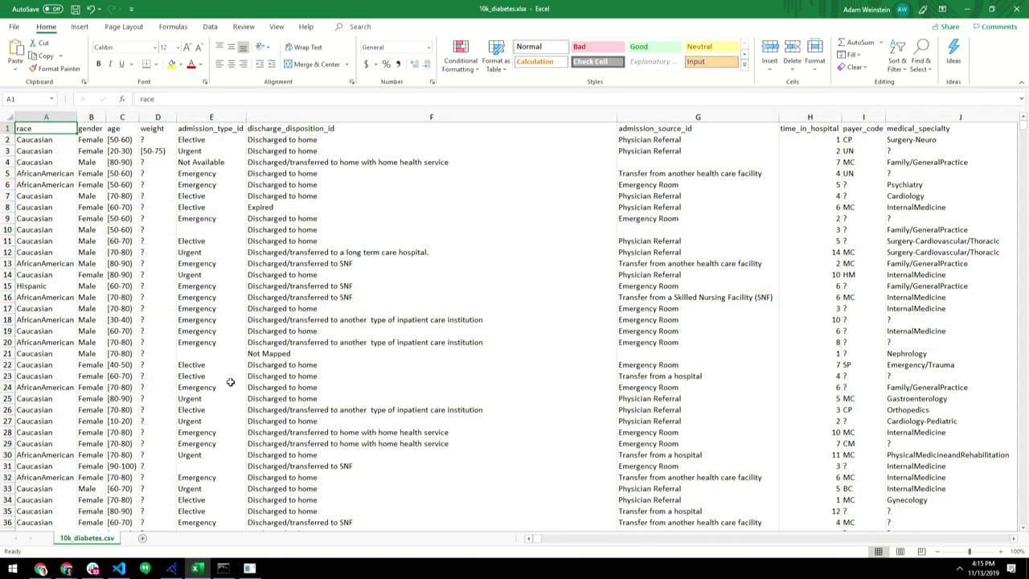
Step: Examine the dataset's column headers along row 1, from race across to the diagnosis descriptions
key(Right)
key(Right)
key(Right)
key(Right)
key(Right)
key(Right)
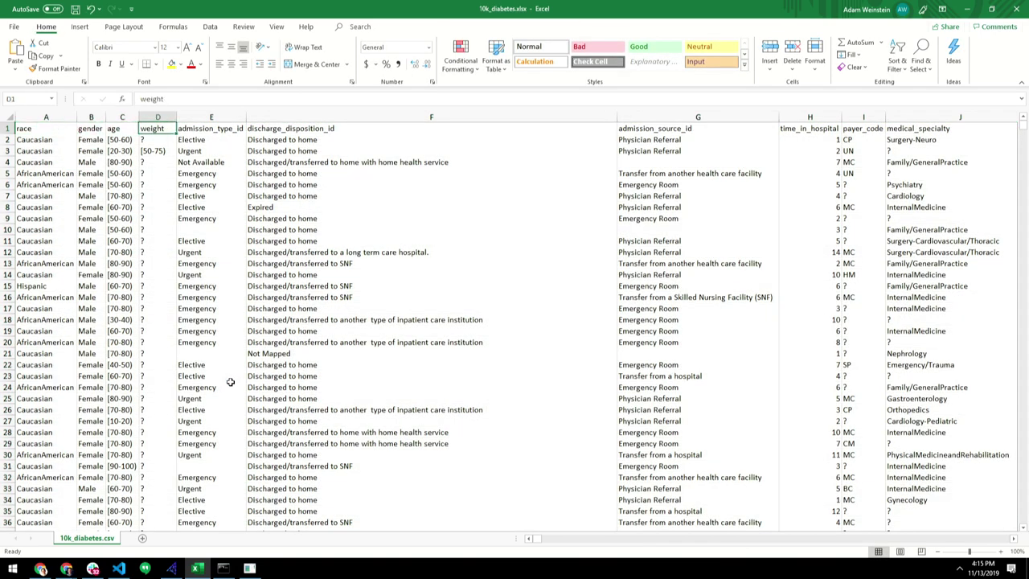
key(Right)
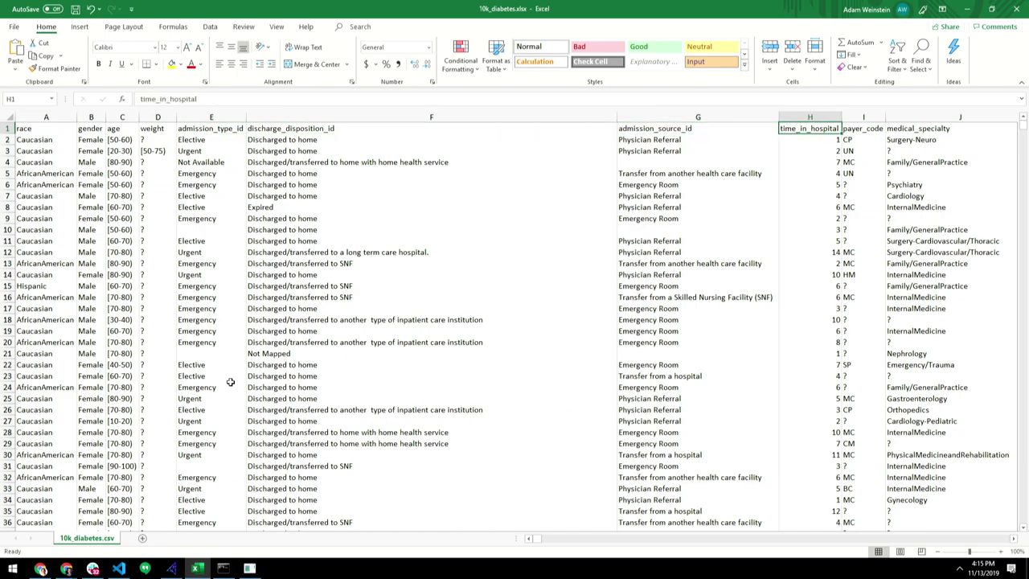
key(Right)
key(Right)
key(Right)
key(Right)
key(Right)
key(Right)
key(Right)
key(Right)
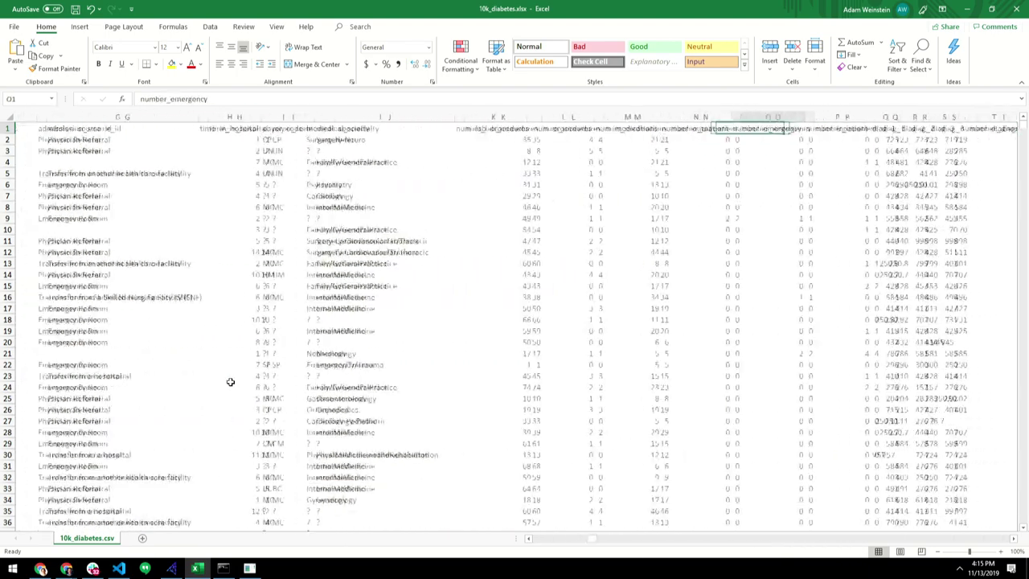
key(Right)
key(Right)
key(Right)
key(Right)
key(Right)
key(Right)
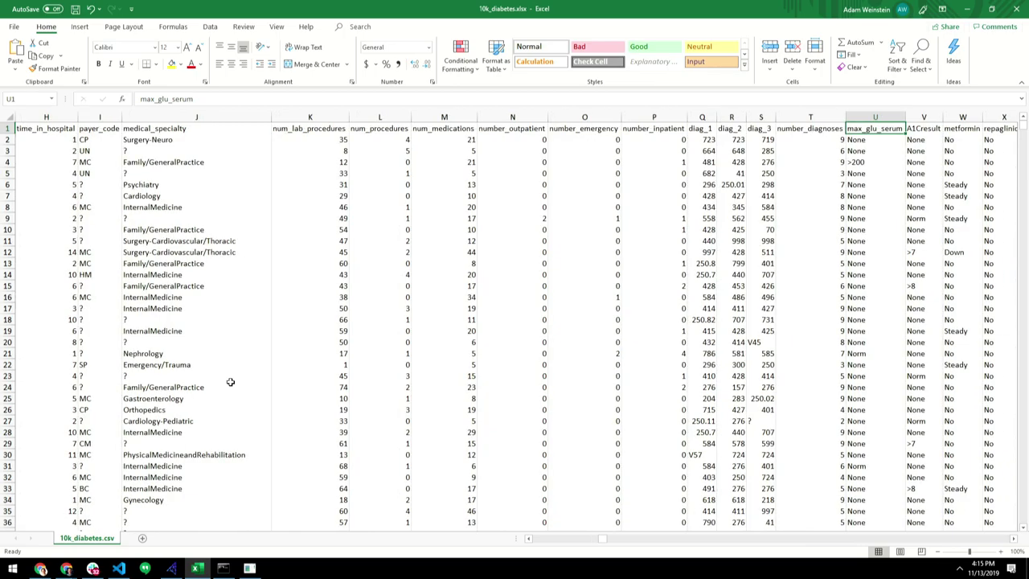
key(Right)
key(Right)
key(Right)
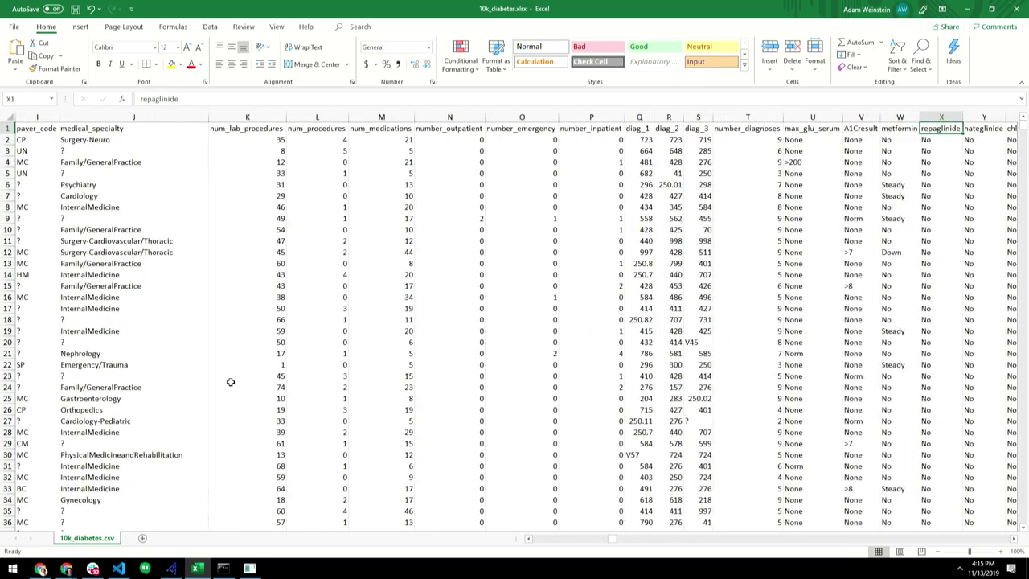
key(Right)
key(Right)
key(Right)
key(Right)
key(Right)
key(Right)
key(Right)
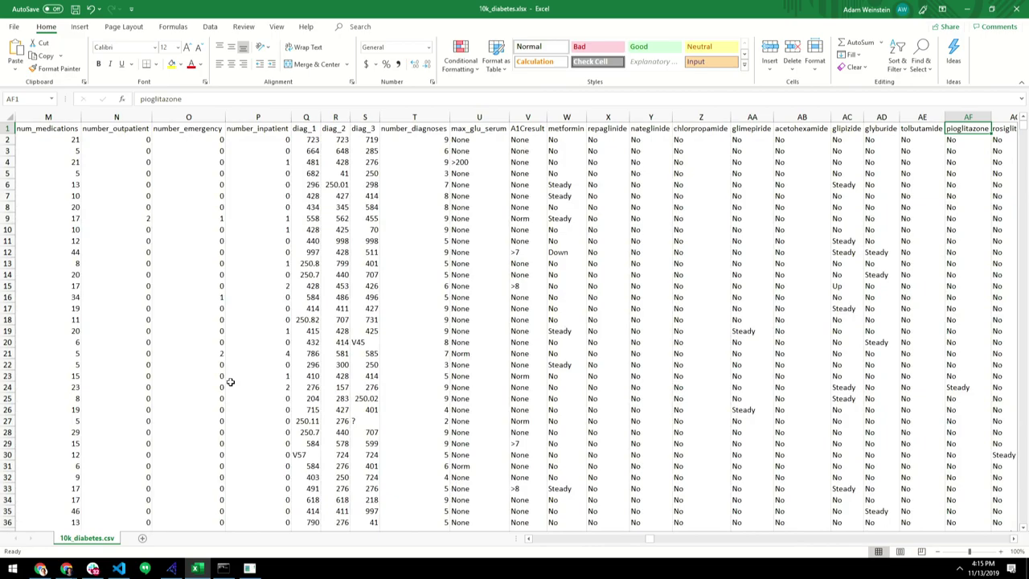
key(Right)
key(Right)
key(Right)
key(Right)
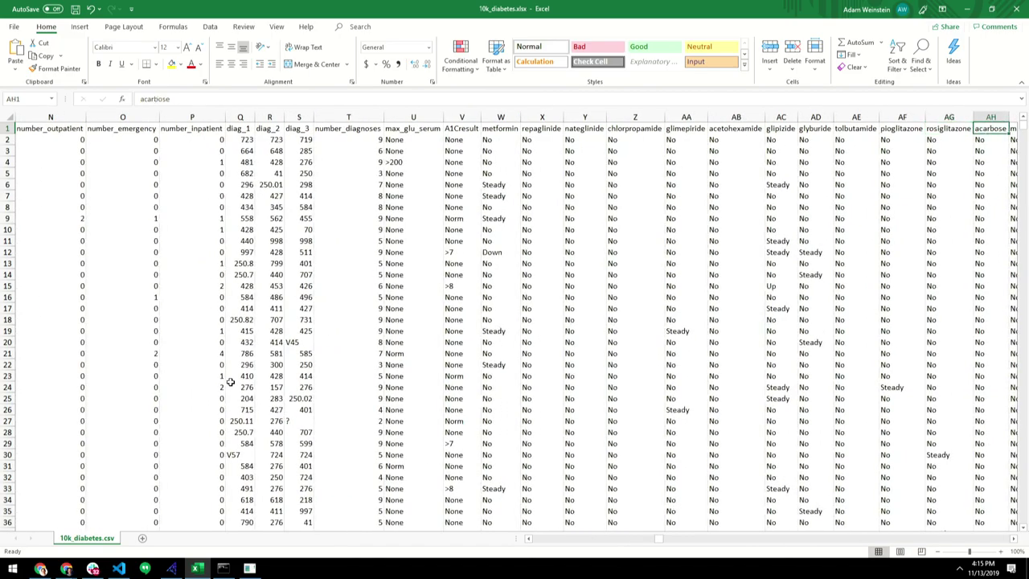
key(Right)
key(Right)
key(Right)
key(Right)
key(Right)
key(Right)
key(Right)
key(Right)
key(Right)
key(Right)
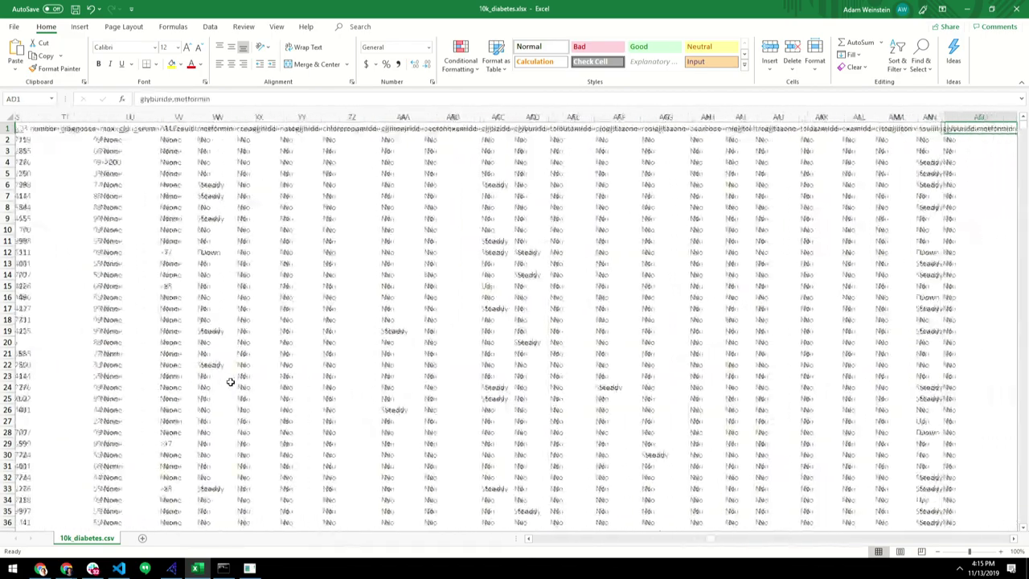
key(Right)
key(Right)
key(Right)
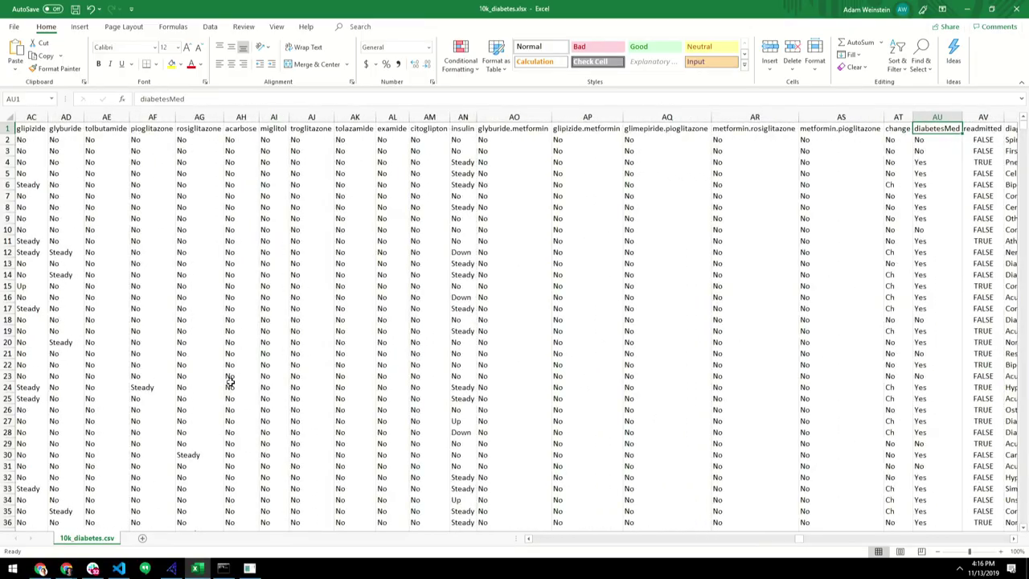
key(Right)
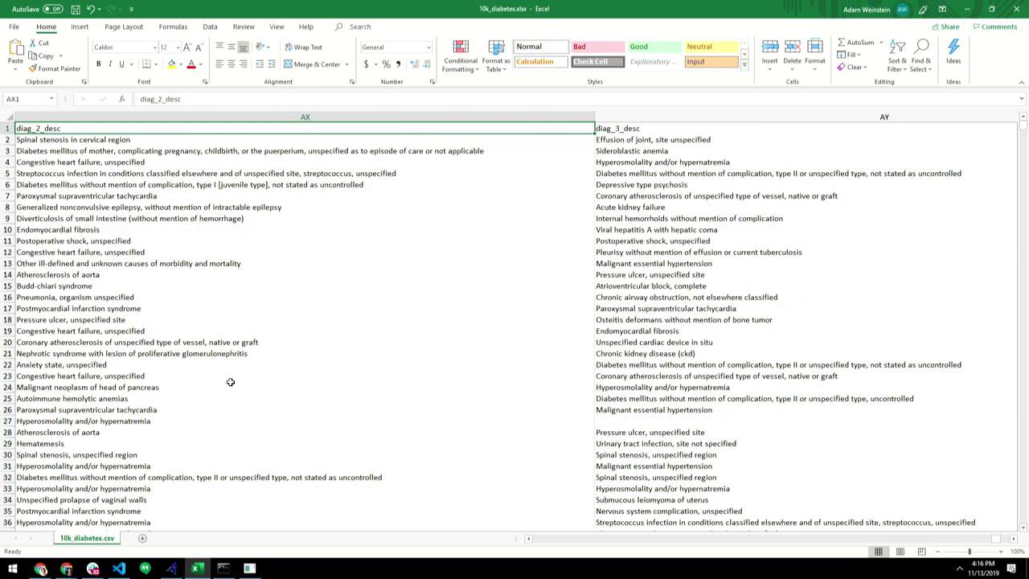
key(Right)
Step: Go back to the readmitted column and select the whole column for inspection
key(Left)
key(Left)
key(Left)
key(Left)
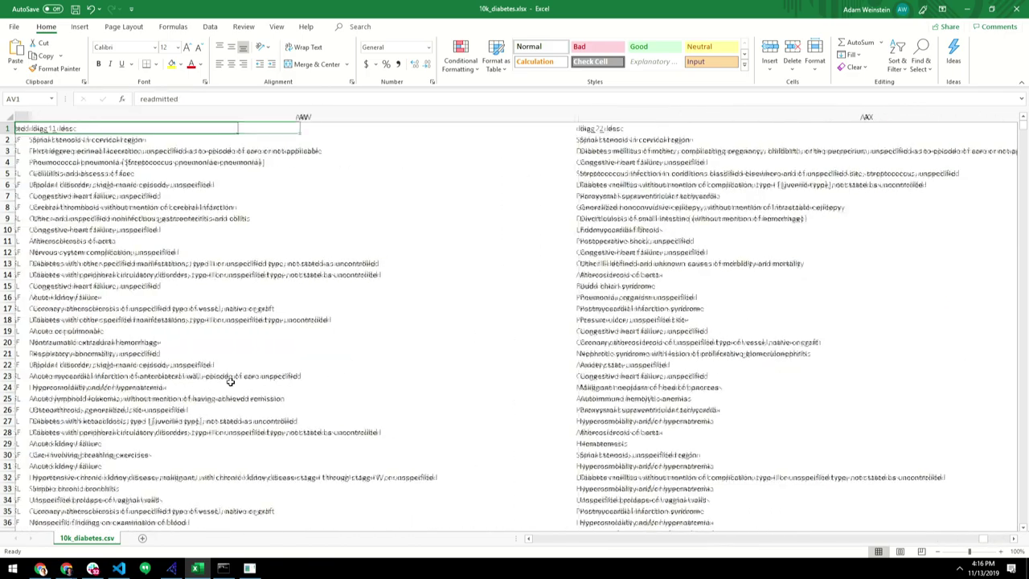
key(Left)
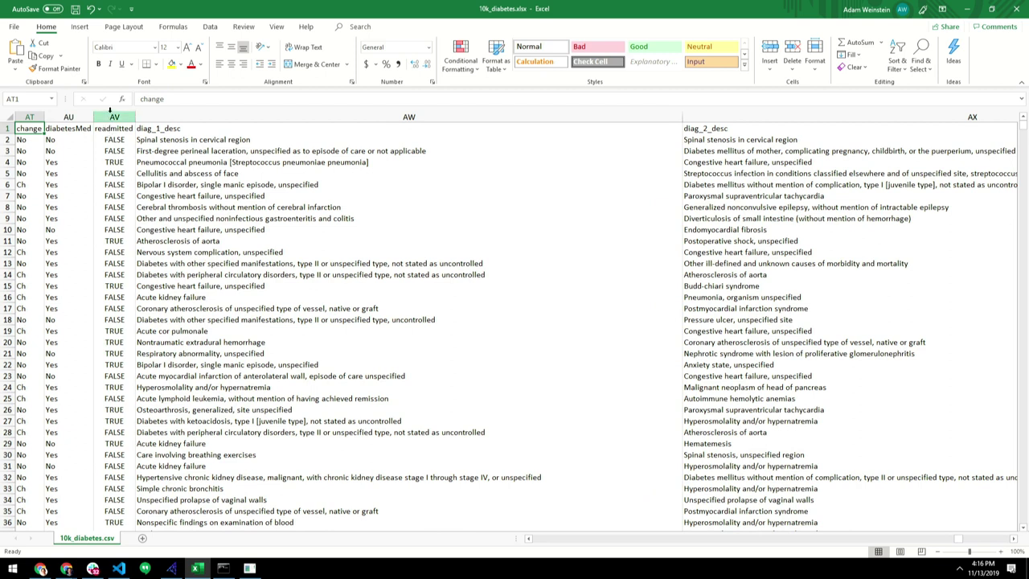
click(110, 116)
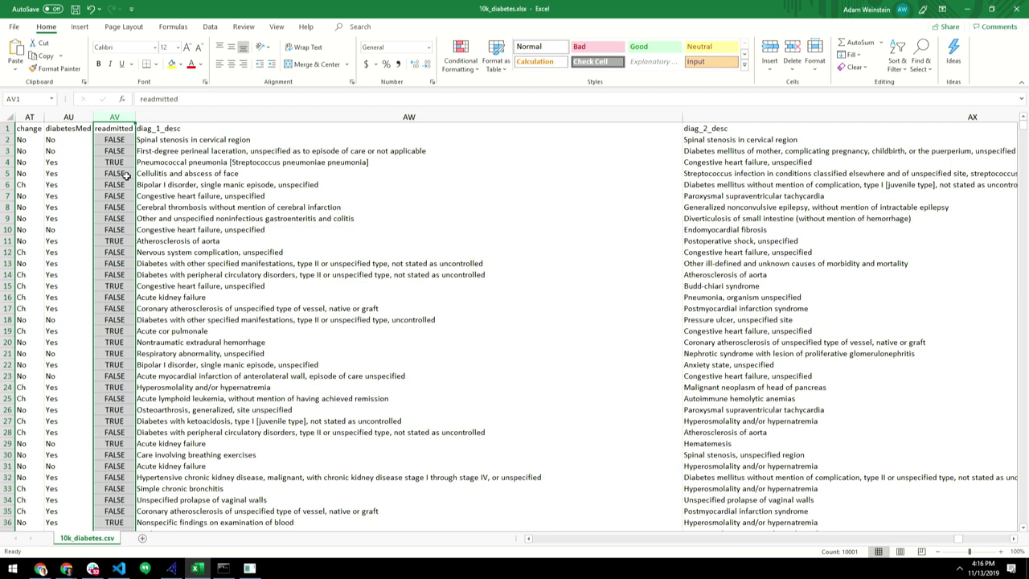
Step: Switch to DataRobot and import the local file 10k_diabetes.xlsx from the Desktop as a new project
key(alt+Tab)
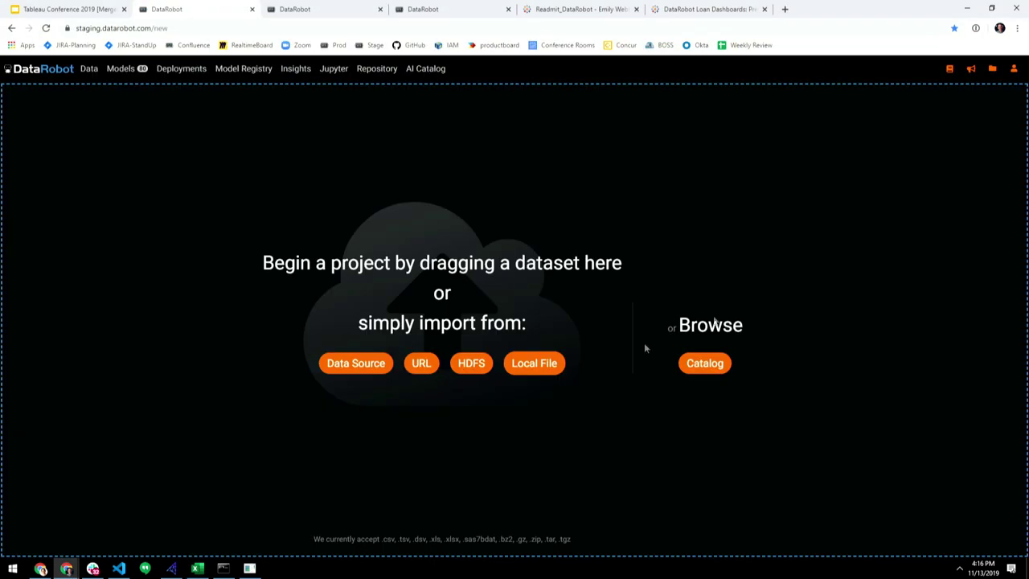
click(527, 371)
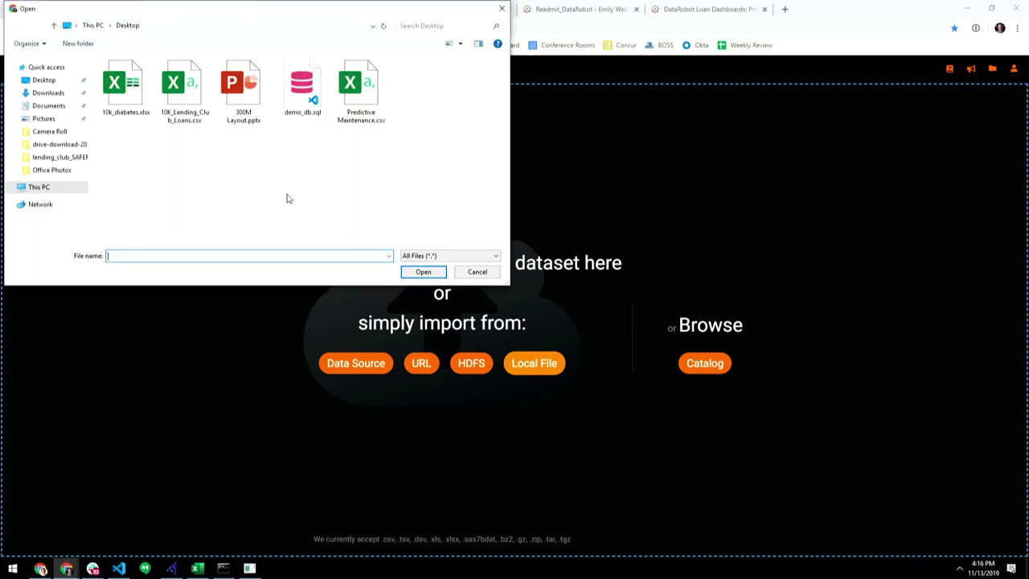
double_click(113, 99)
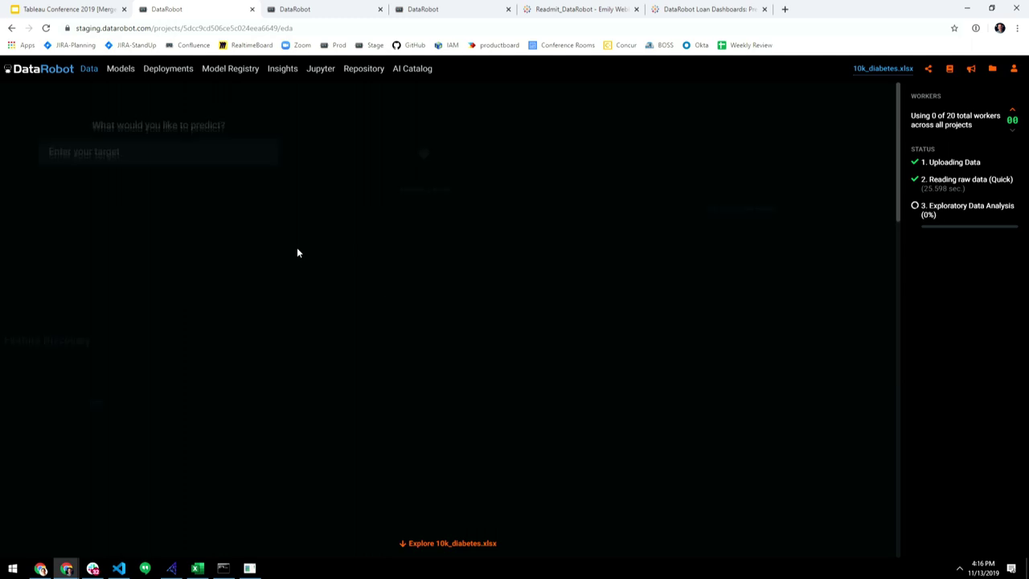
Step: Examine the project's feature list and the value distributions of discharge_disposition_id, number_emergency and diag_2
scroll(297, 252, down, 5)
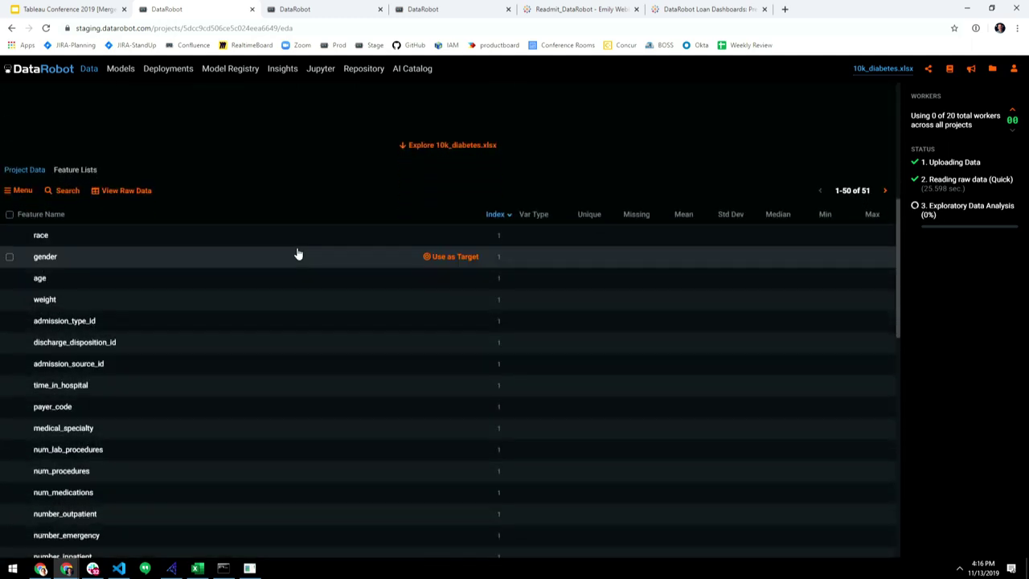
scroll(298, 252, down, 3)
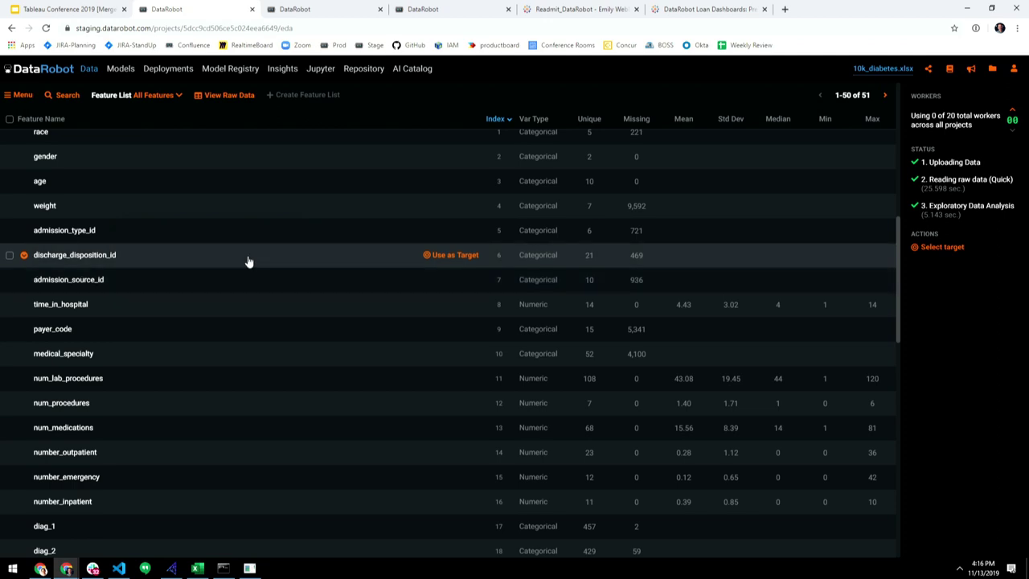
click(249, 262)
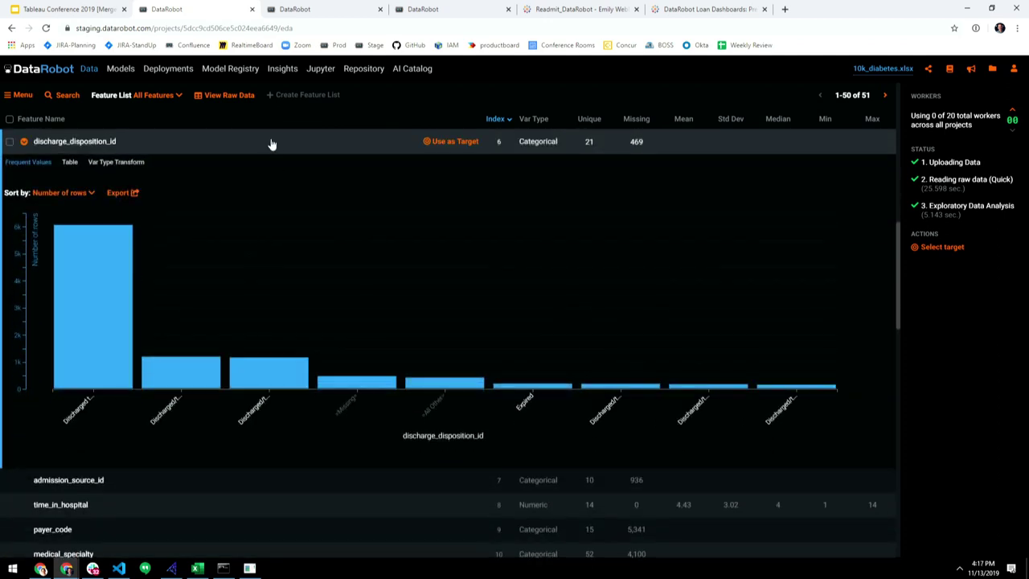
click(271, 142)
click(229, 366)
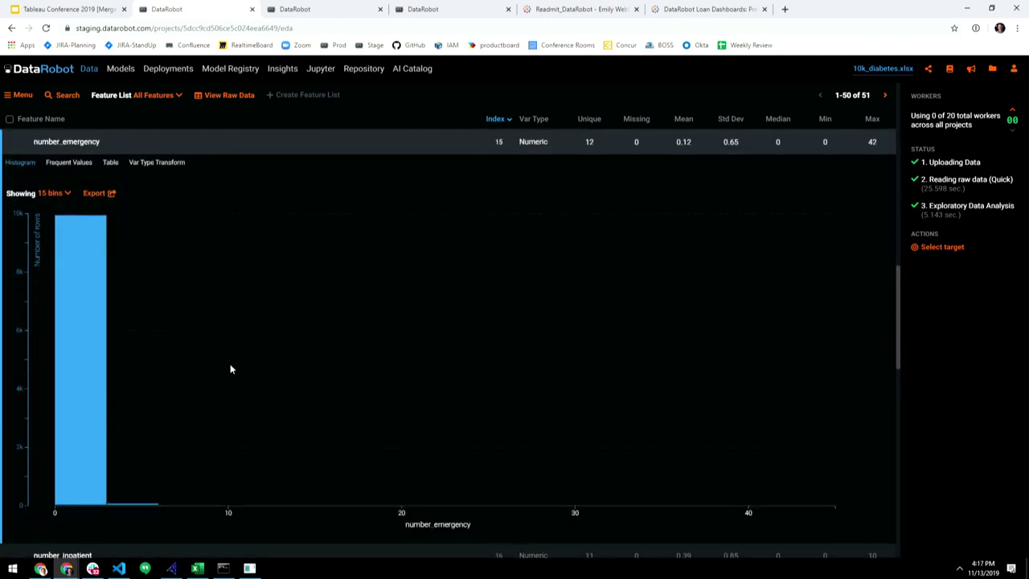
click(259, 147)
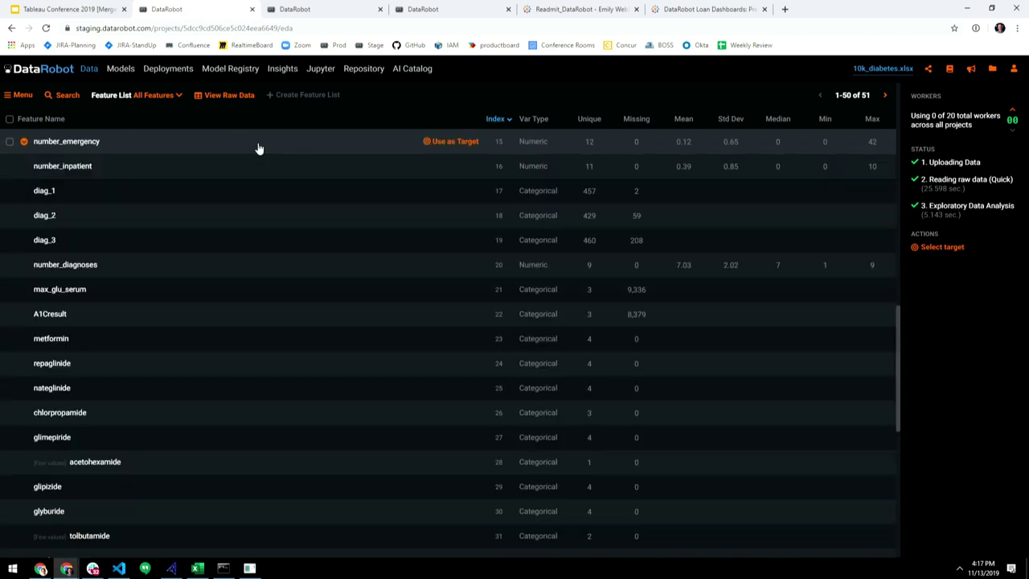
click(221, 215)
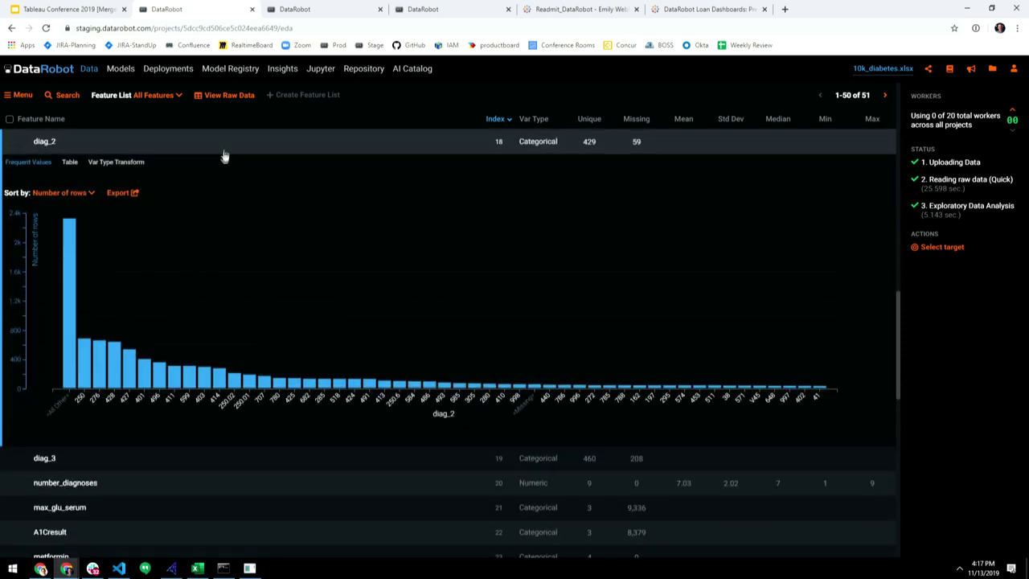
click(225, 152)
scroll(224, 151, up, 5)
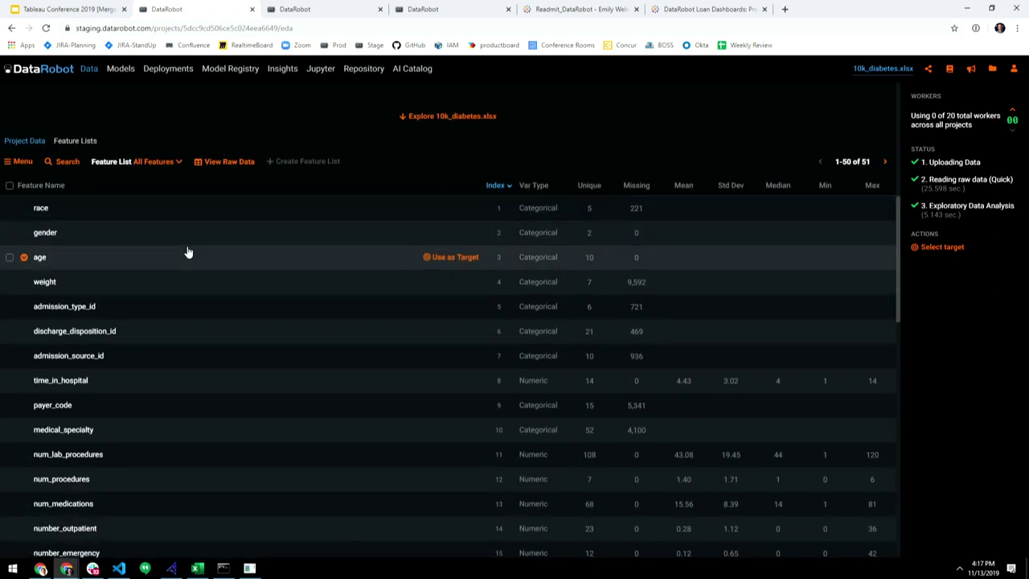
scroll(188, 252, up, 1)
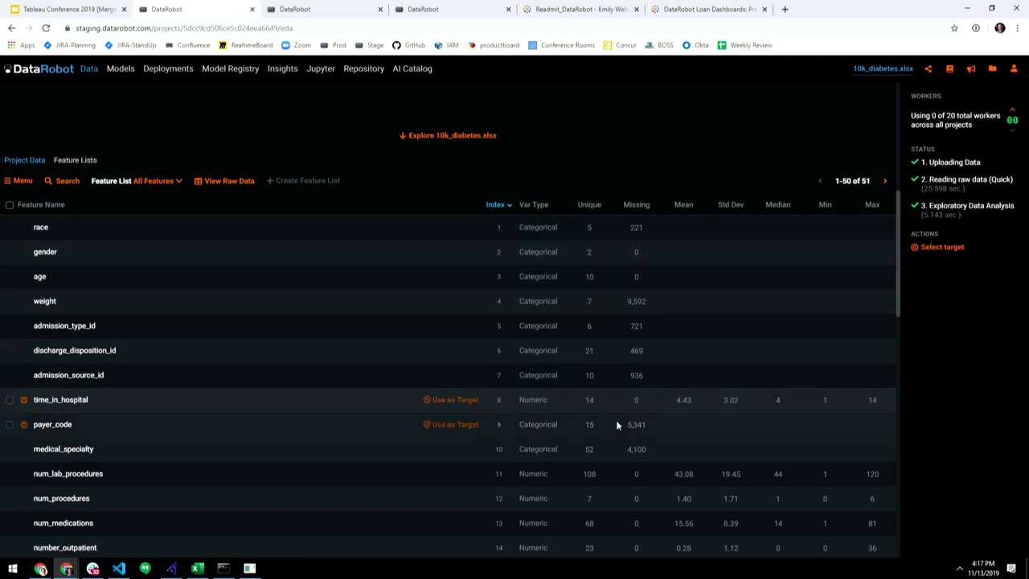
Step: Set readmitted as the prediction target and start modeling in Autopilot mode
scroll(616, 425, up, 5)
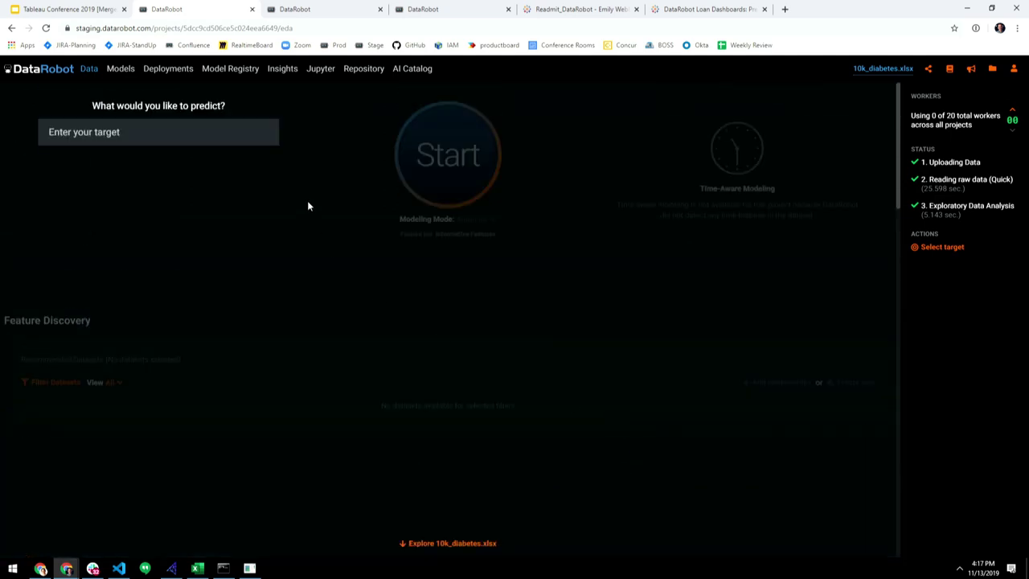
click(235, 138)
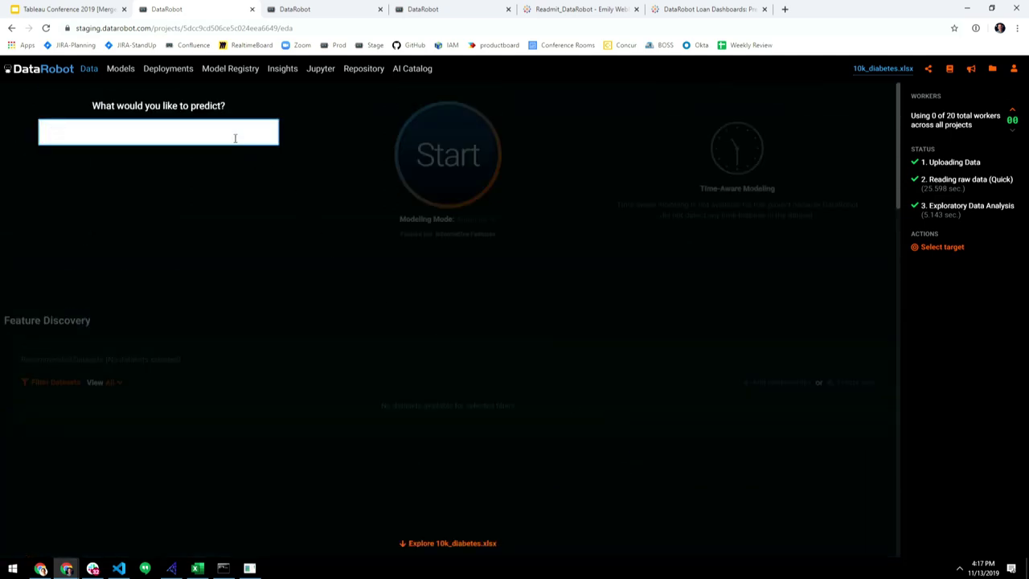
text(read)
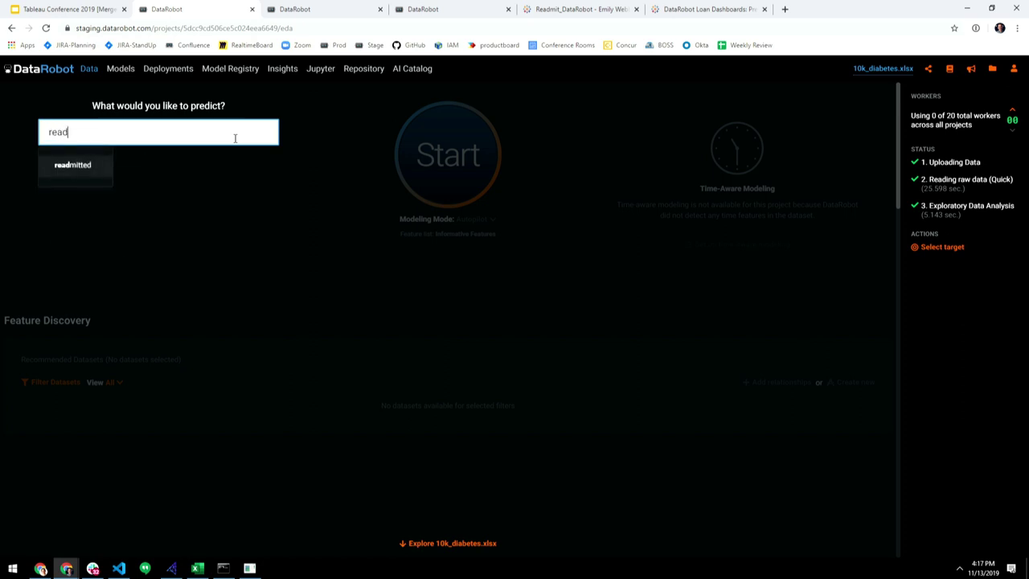
key(Return)
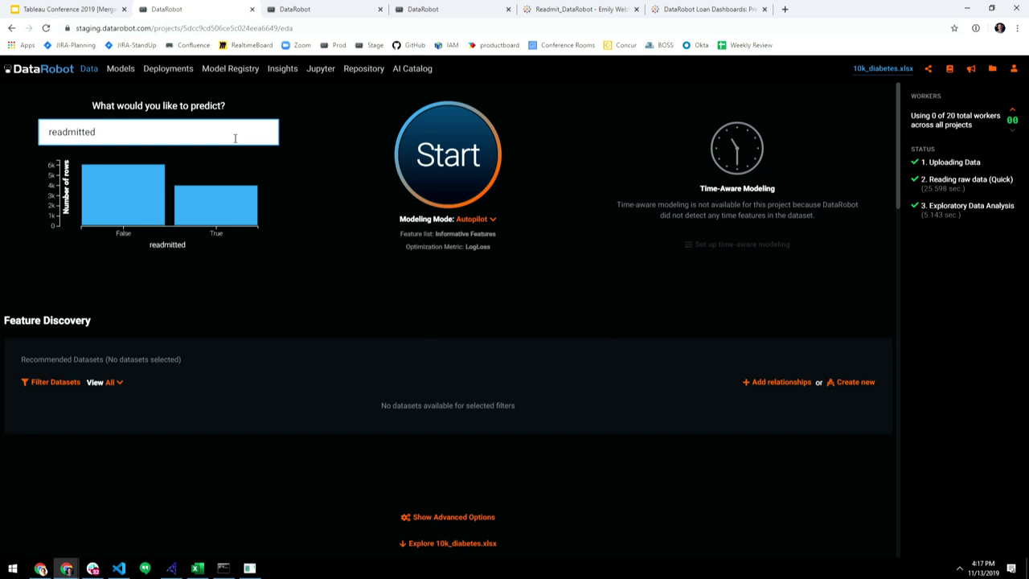
click(420, 178)
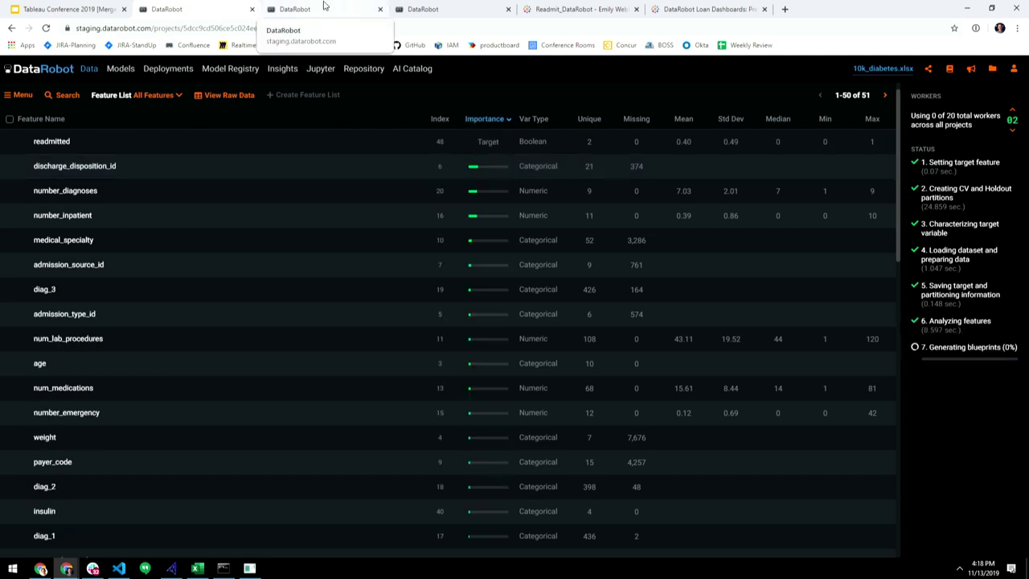
Step: Switch to the Diabetes Hospital Readmission Training Data project and view the blueprint of the eXtreme Gradient Boosted Trees model recommended for deployment
click(324, 6)
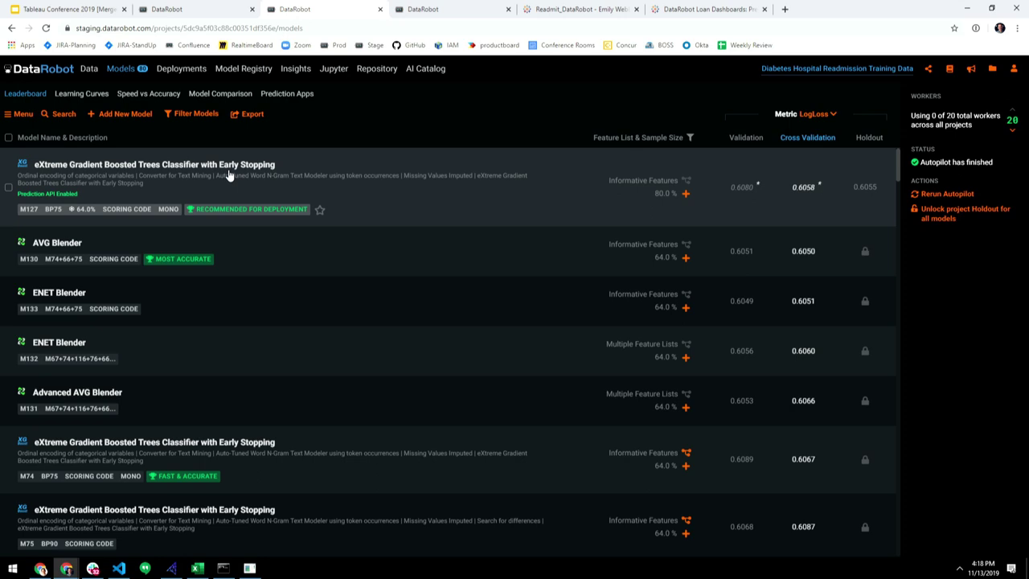
click(229, 175)
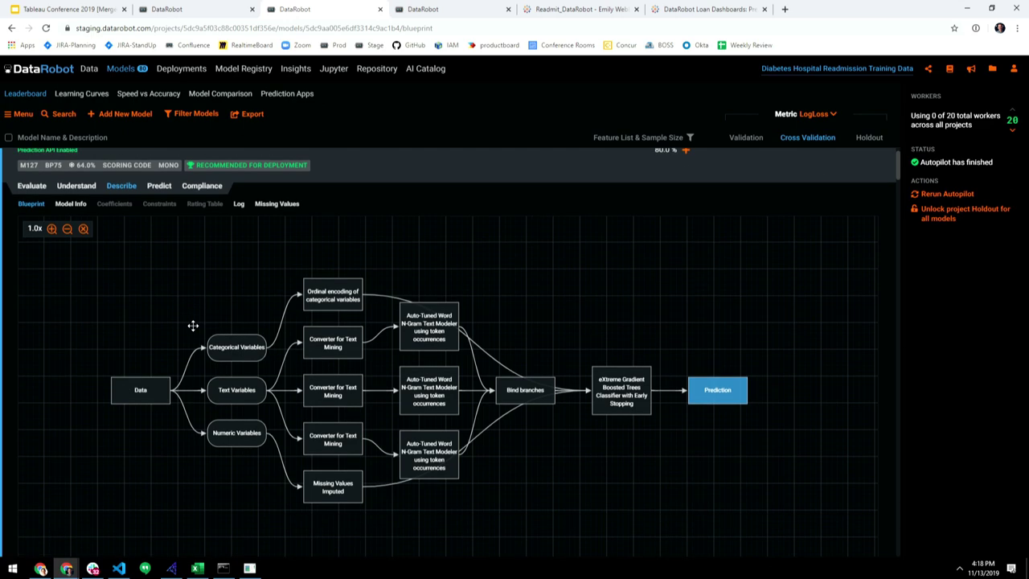
Step: Read the blueprint's descriptions of the categorical and text variables, the ordinal encoding and the Auto-Tuned Word N-Gram Text Modeler
click(238, 351)
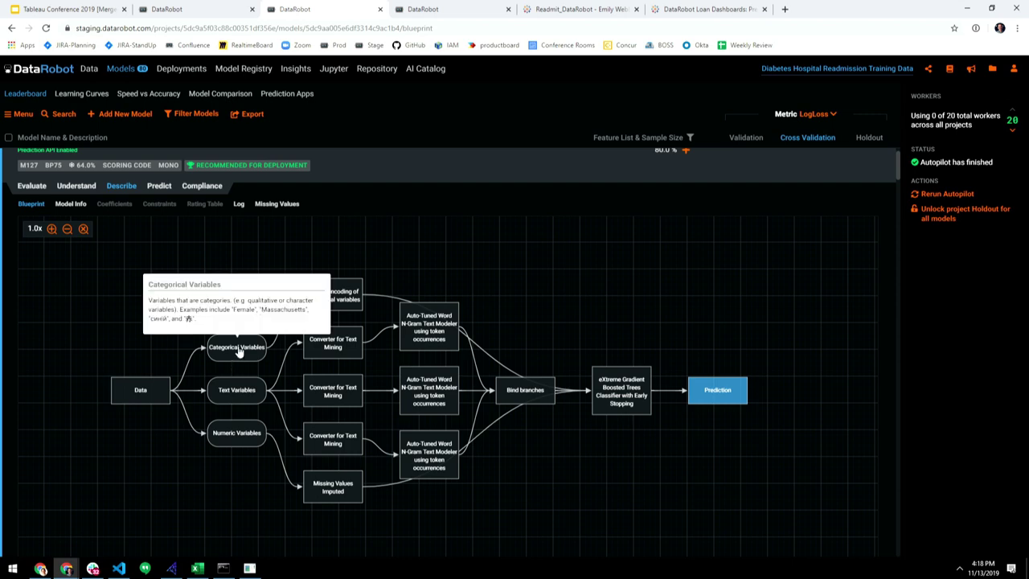
click(301, 325)
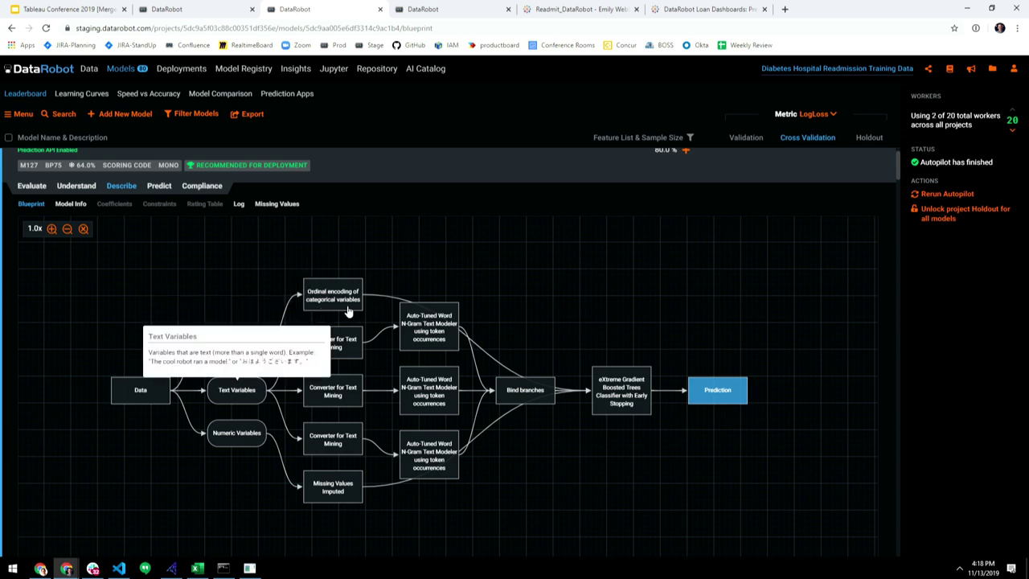
click(348, 309)
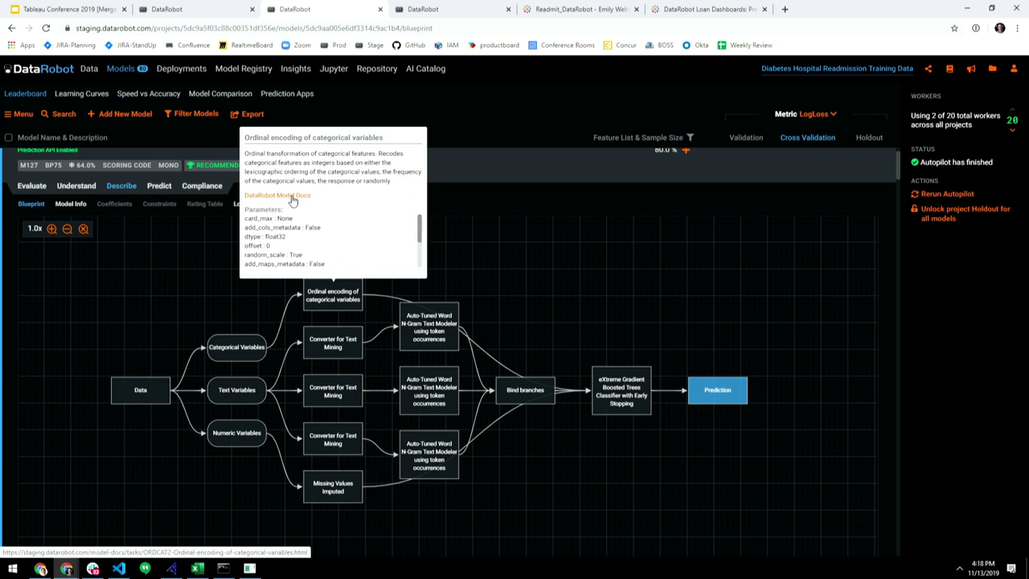
click(426, 319)
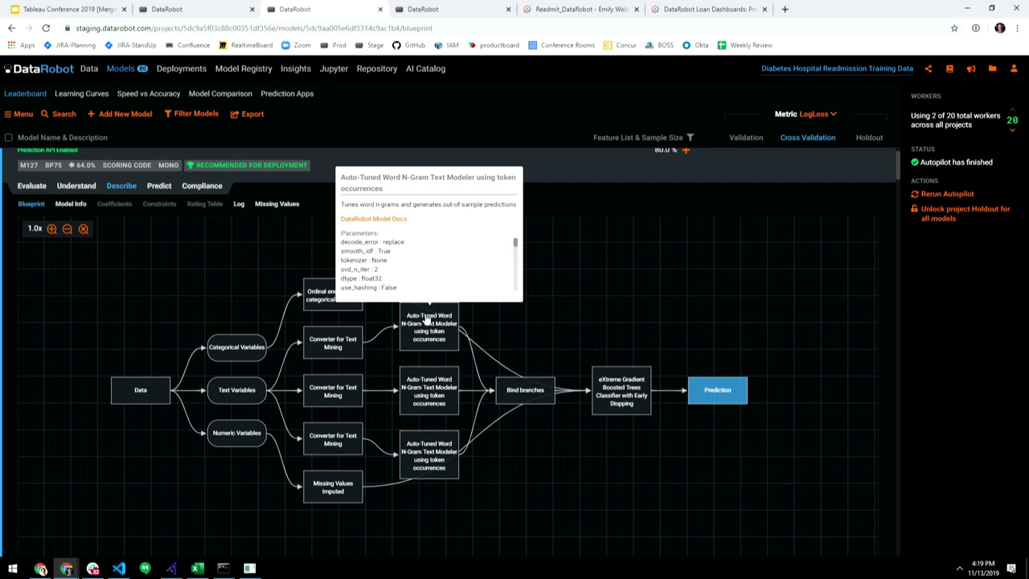
scroll(426, 317, up, 1)
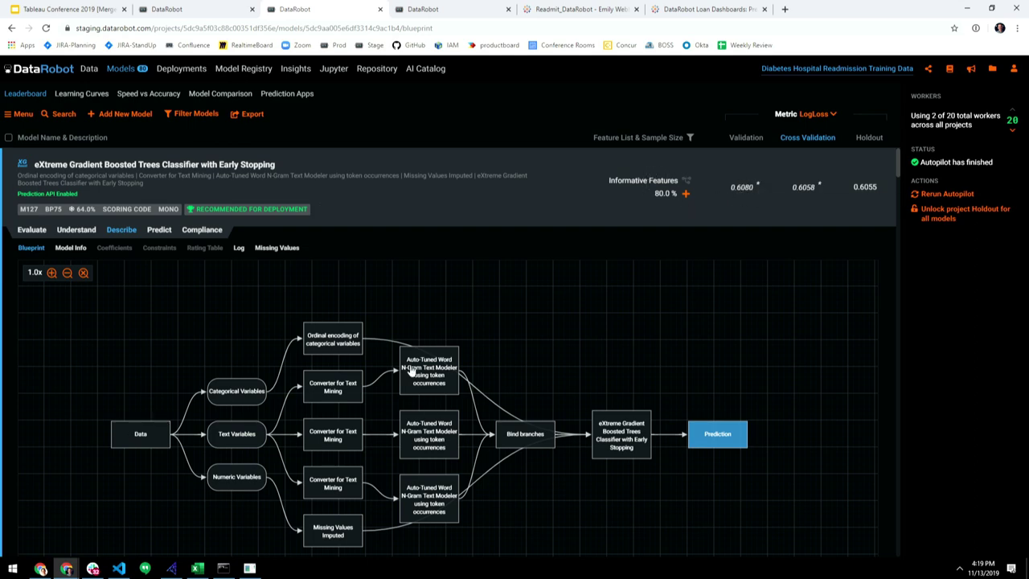
Step: Look over the whole blueprint and the blender models ranked below it on the leaderboard
scroll(389, 231, down, 4)
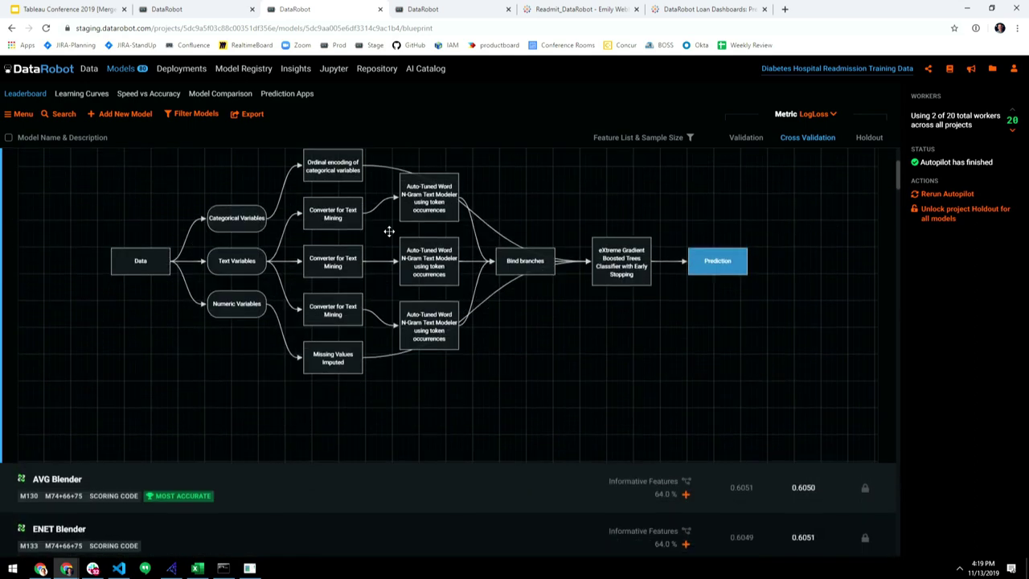
scroll(389, 230, down, 2)
scroll(389, 231, up, 3)
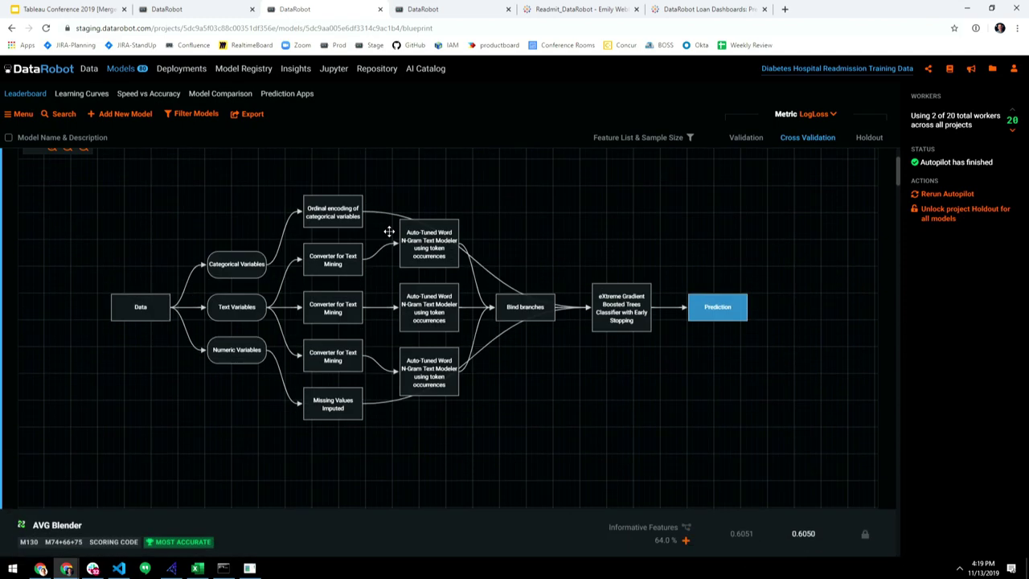
scroll(386, 230, down, 3)
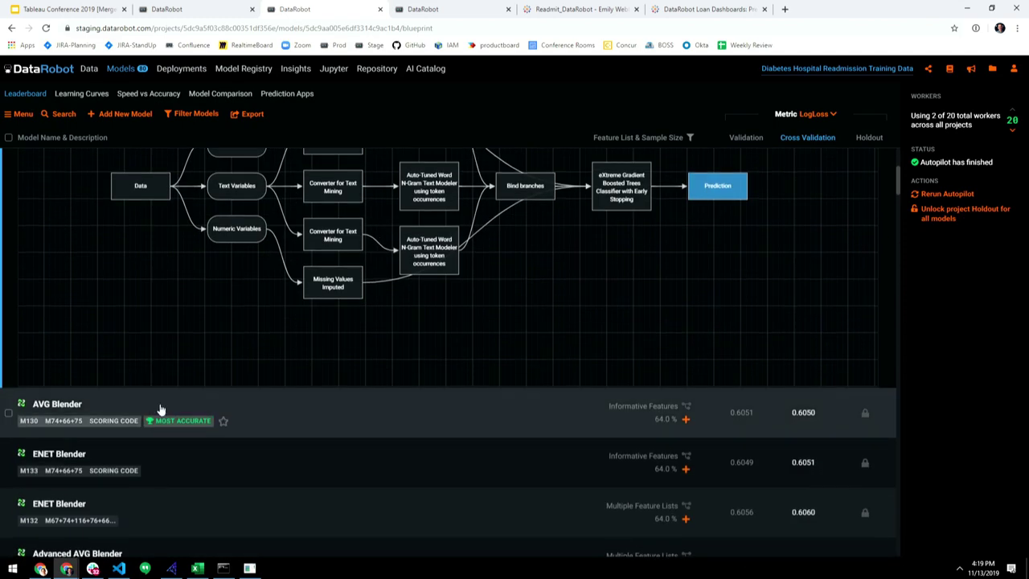
scroll(160, 409, up, 2)
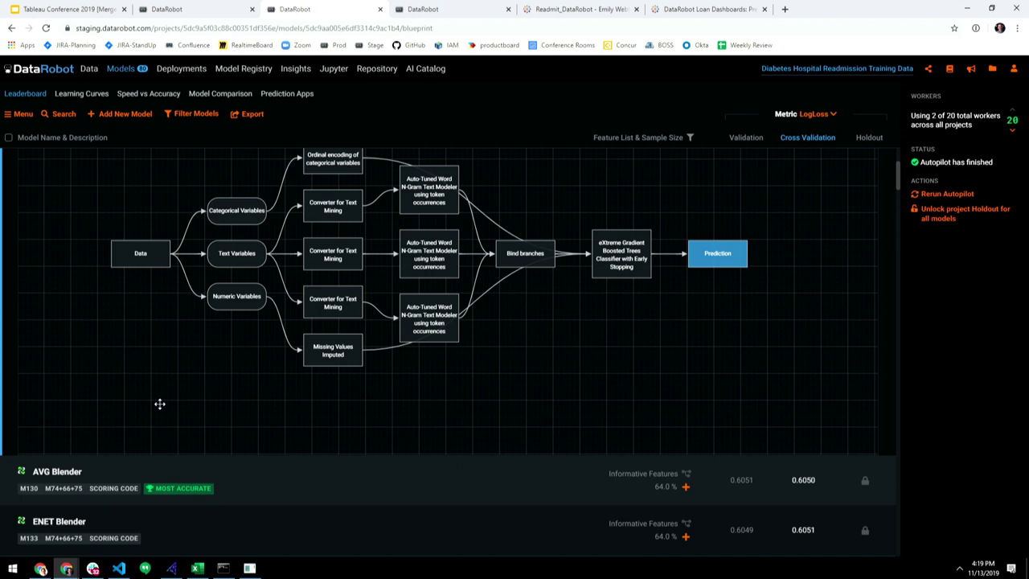
scroll(159, 404, up, 3)
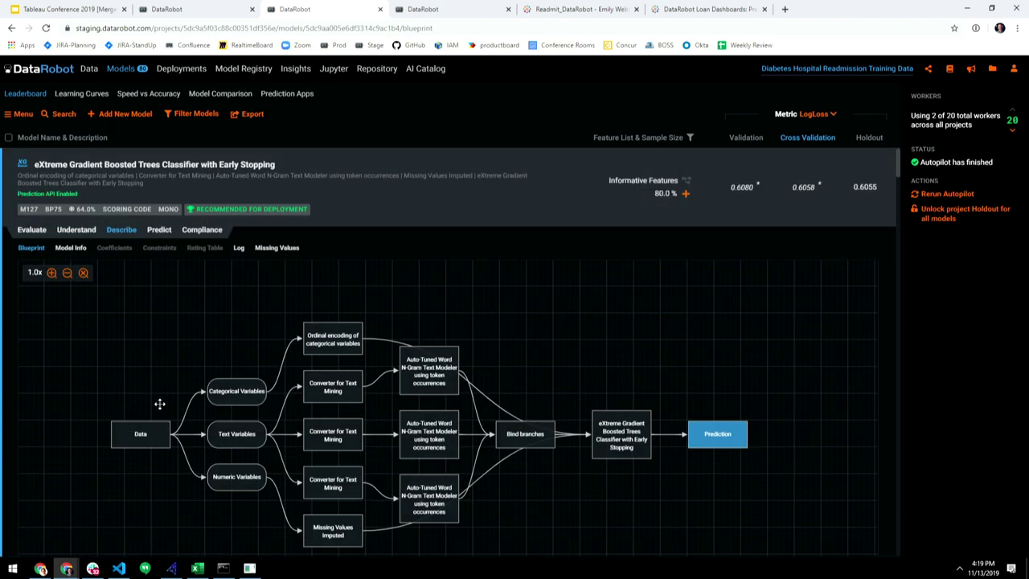
Step: Review the model's Lift Chart, Feature Impact, Feature Effects and Prediction Explanations, including the preview of individual validation predictions
click(35, 230)
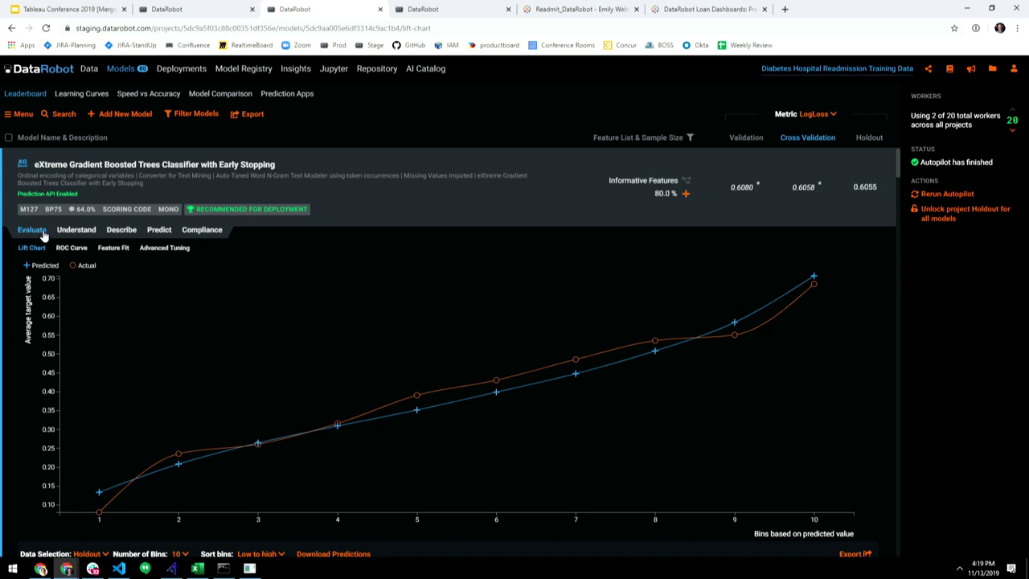
click(77, 242)
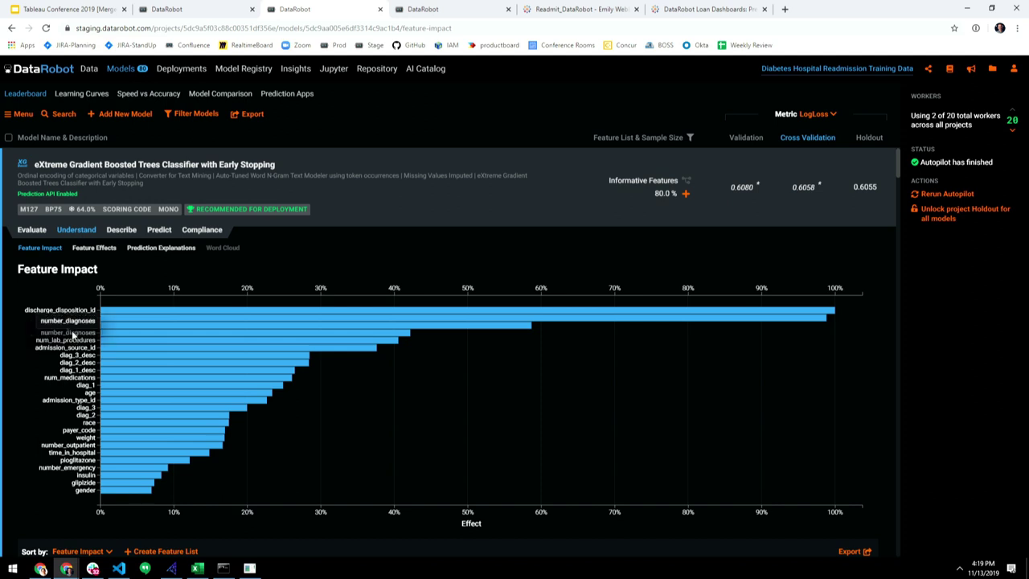
click(86, 252)
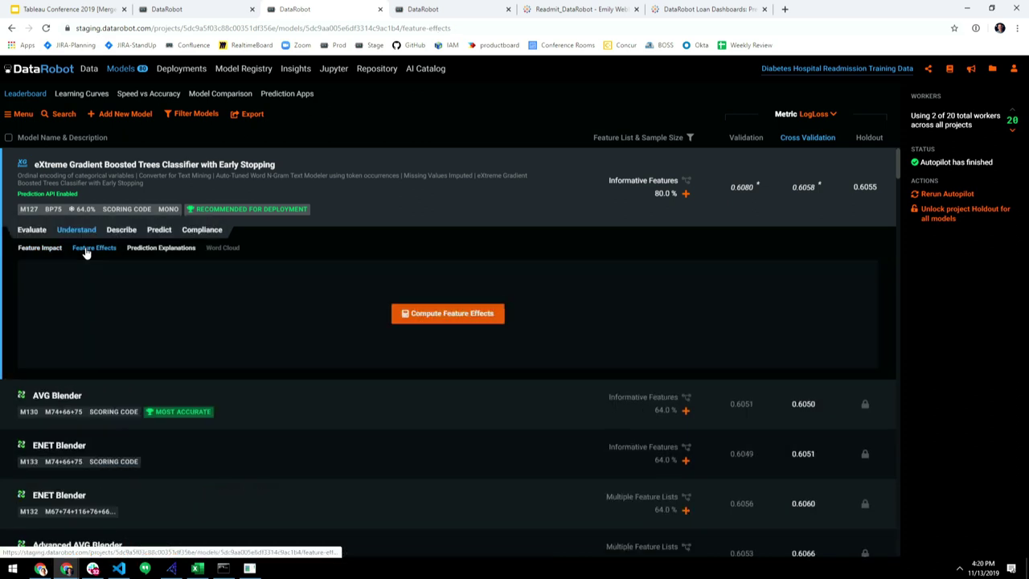
click(160, 249)
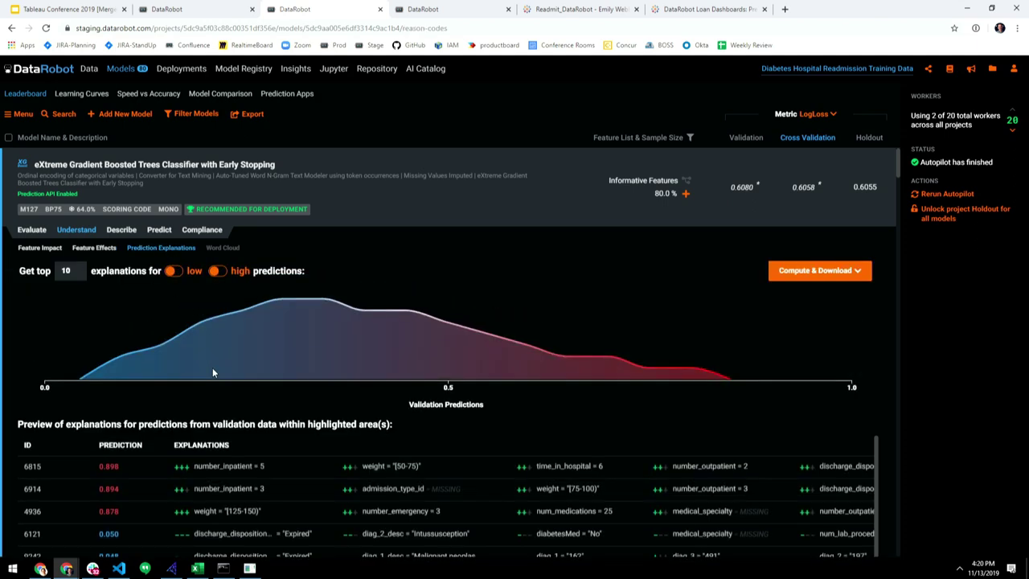
scroll(213, 368, down, 1)
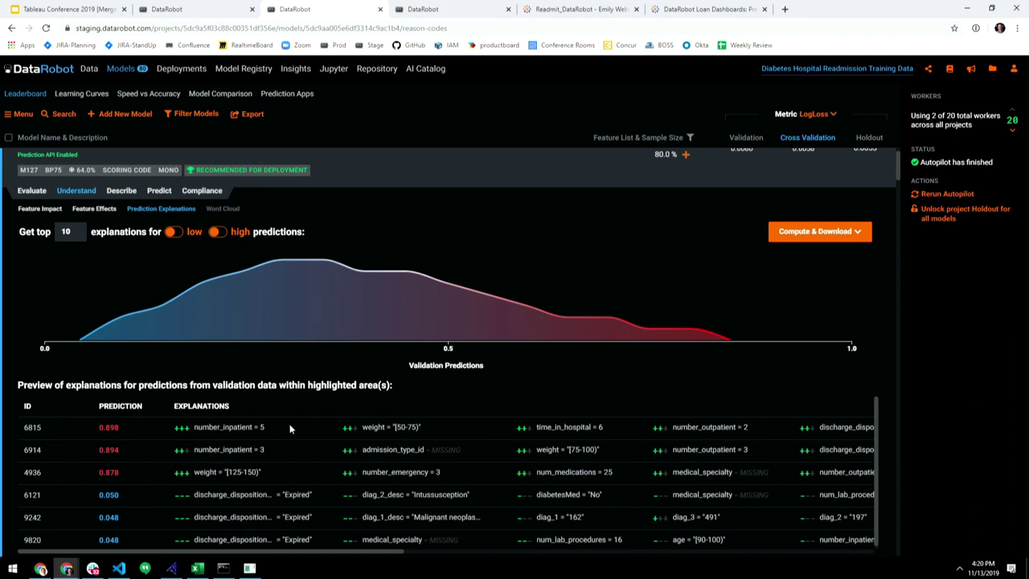
scroll(289, 424, down, 1)
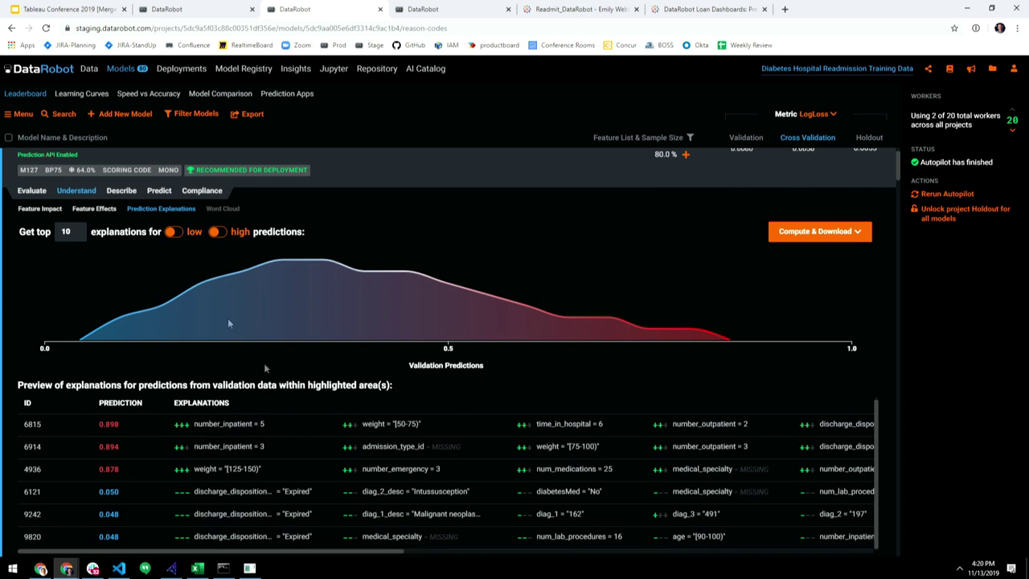
Step: Return to the model's evaluation and examine the ROC Curve view with its confusion matrix, prediction distribution and cumulative charts
click(38, 206)
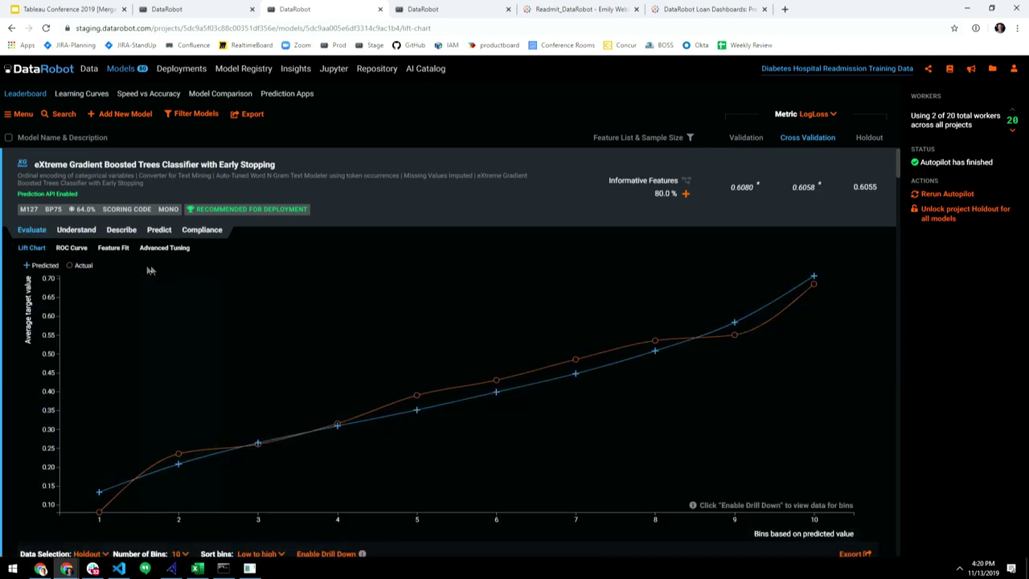
click(80, 250)
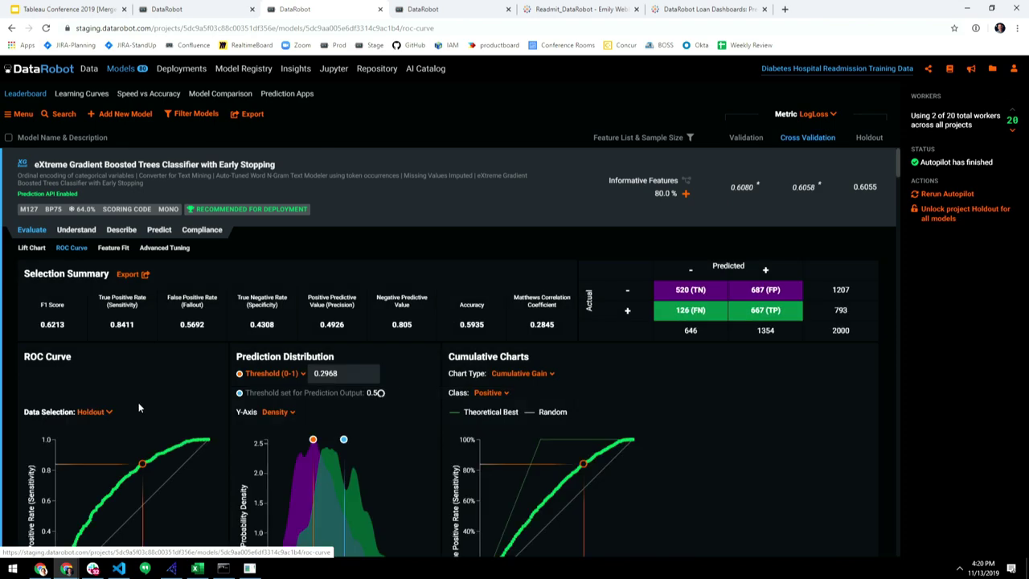
scroll(138, 402, down, 1)
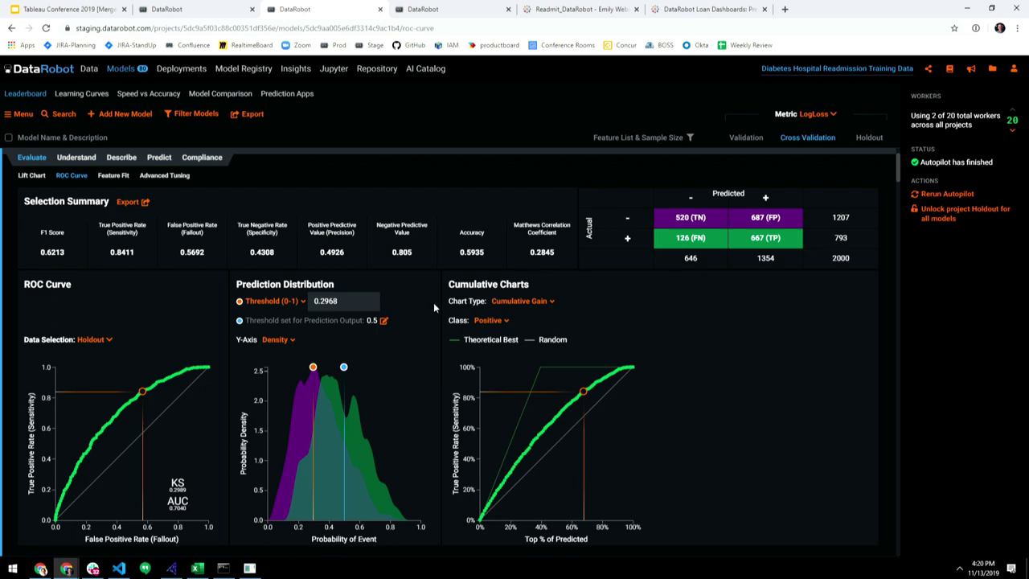
scroll(288, 278, up, 1)
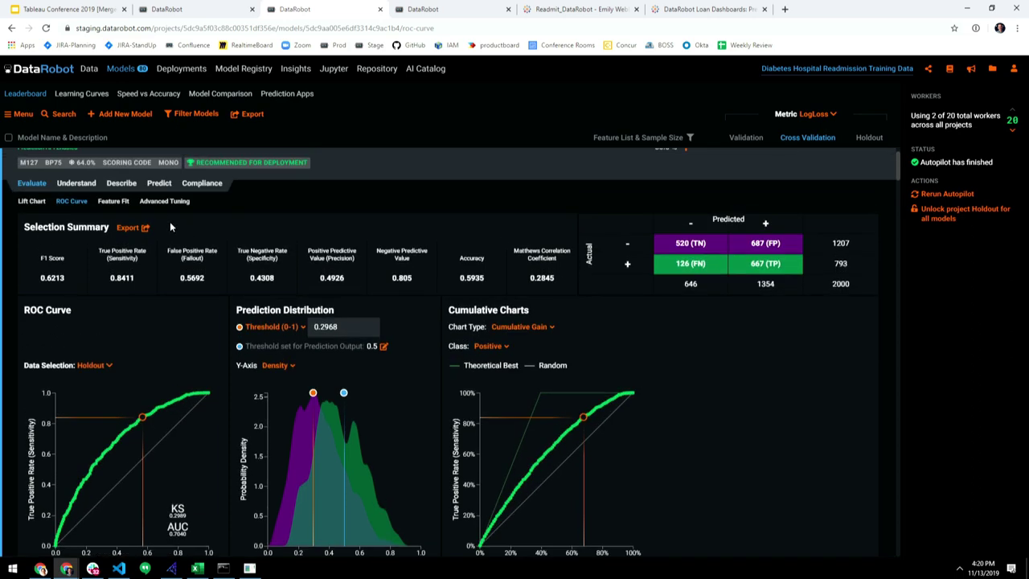
Step: View the model's Batch Predictions and Deploy Model API options, and open the existing Readmitted Predictions deployment
click(148, 187)
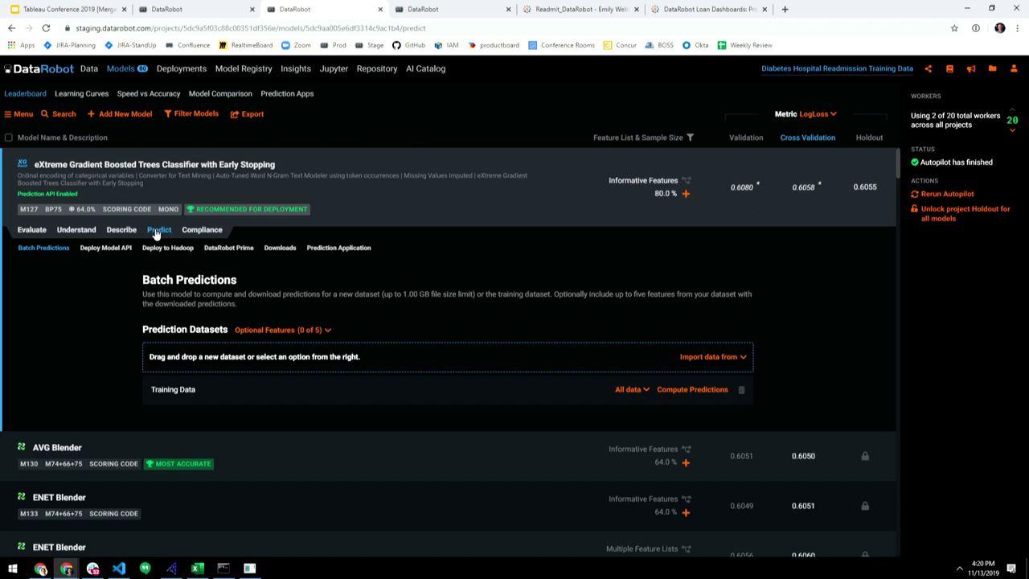
click(116, 251)
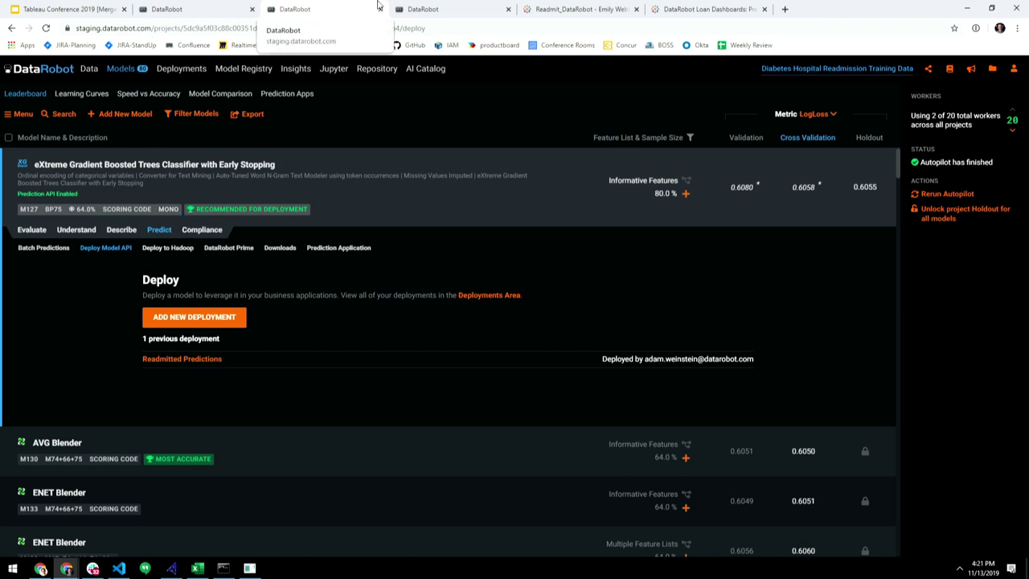
click(424, 8)
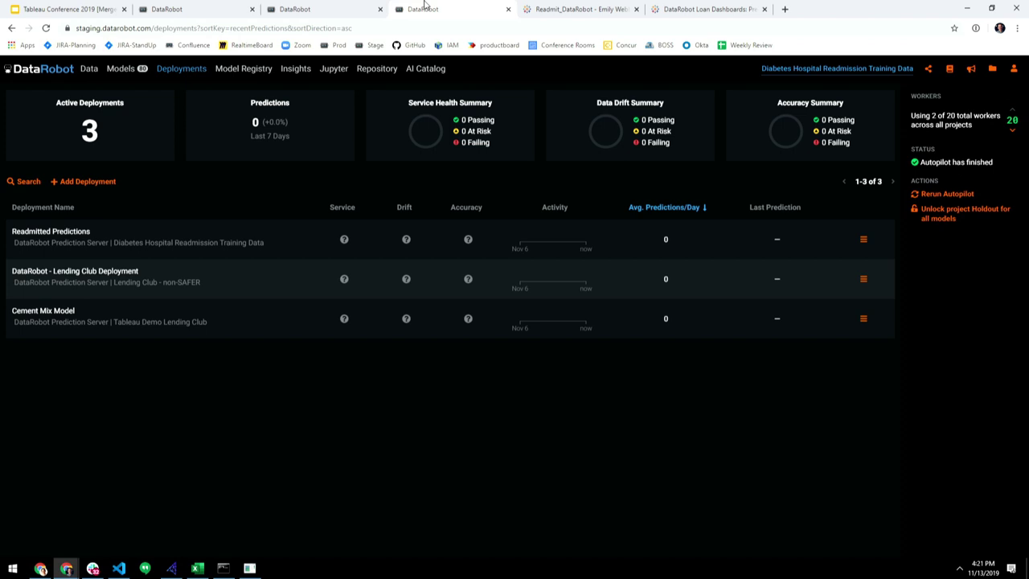
click(158, 240)
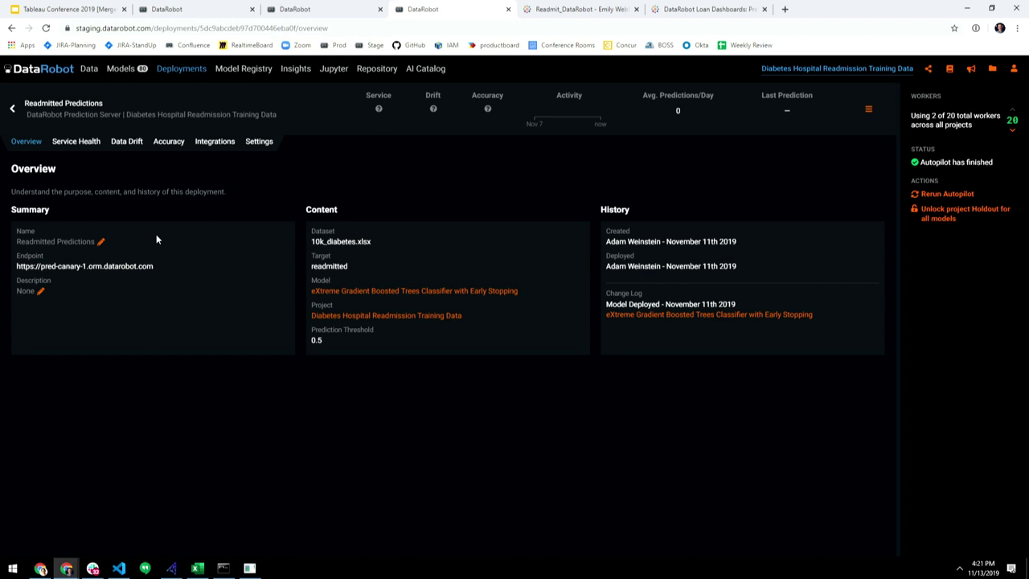
Step: Start setting up a Tableau integration for the Readmitted Predictions deployment
click(215, 150)
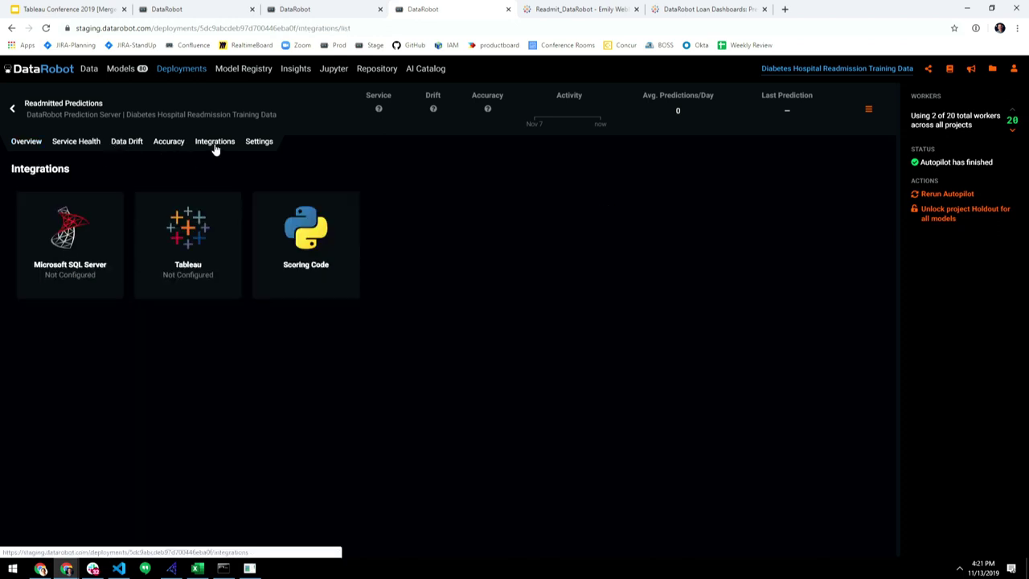
click(193, 213)
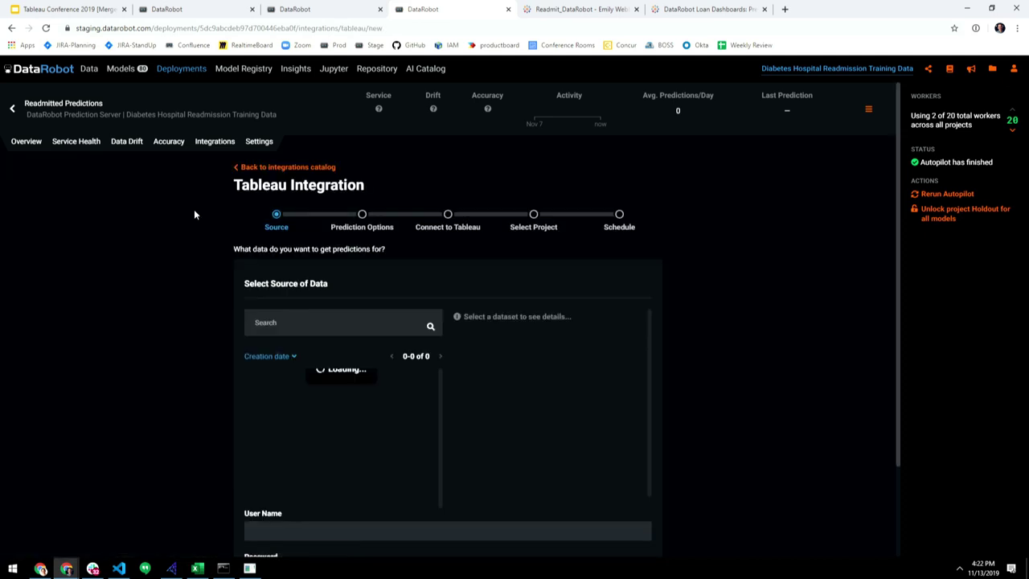
scroll(238, 264, down, 1)
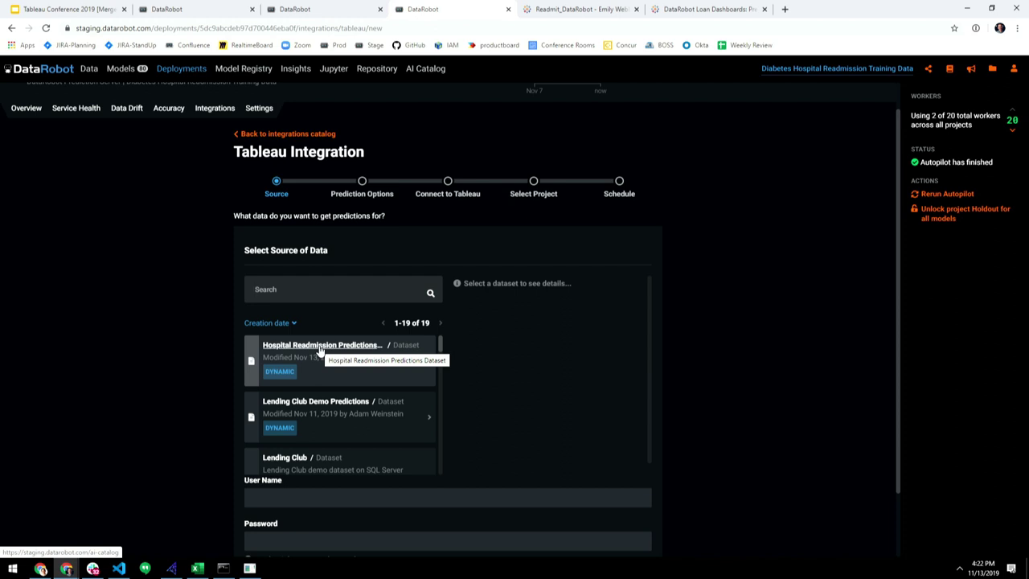
Step: Search the data sources for "readmi" and select Hospital Readmission Predictions Dataset as the source for the predictions
click(319, 347)
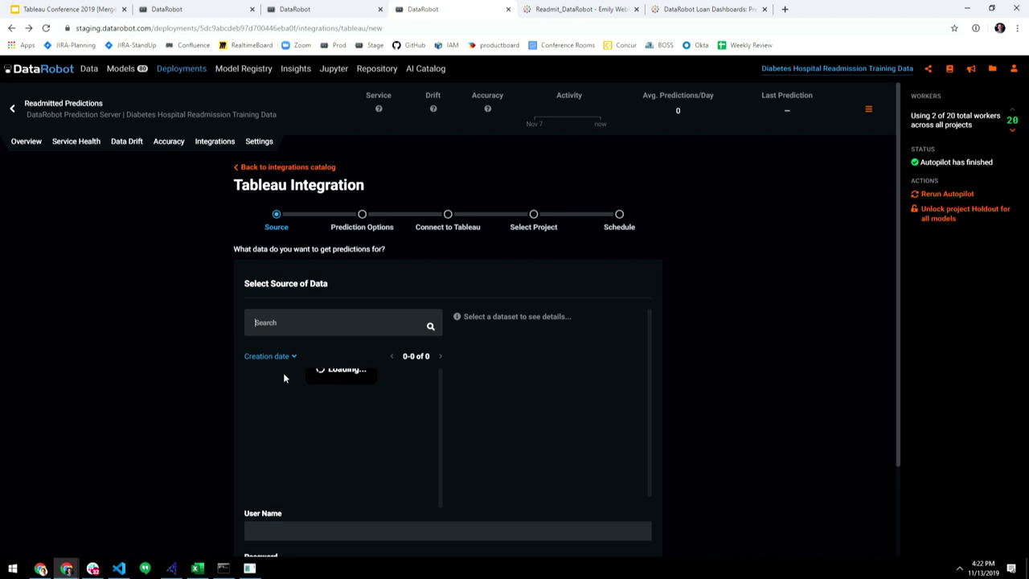
text(readmi)
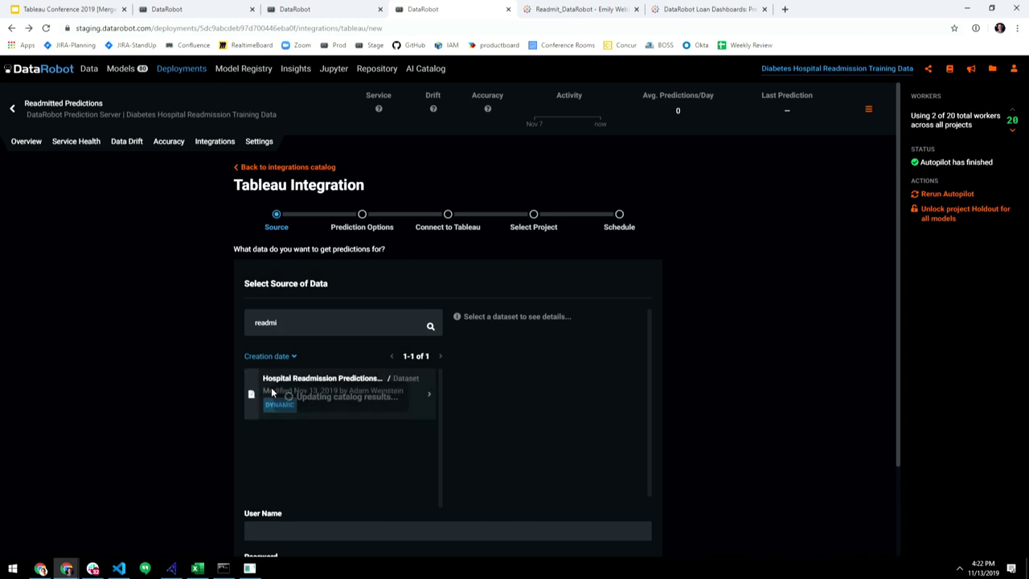
click(338, 410)
Step: Enter the data source's user name drdemouser and its password, and continue to Prediction Options
click(329, 523)
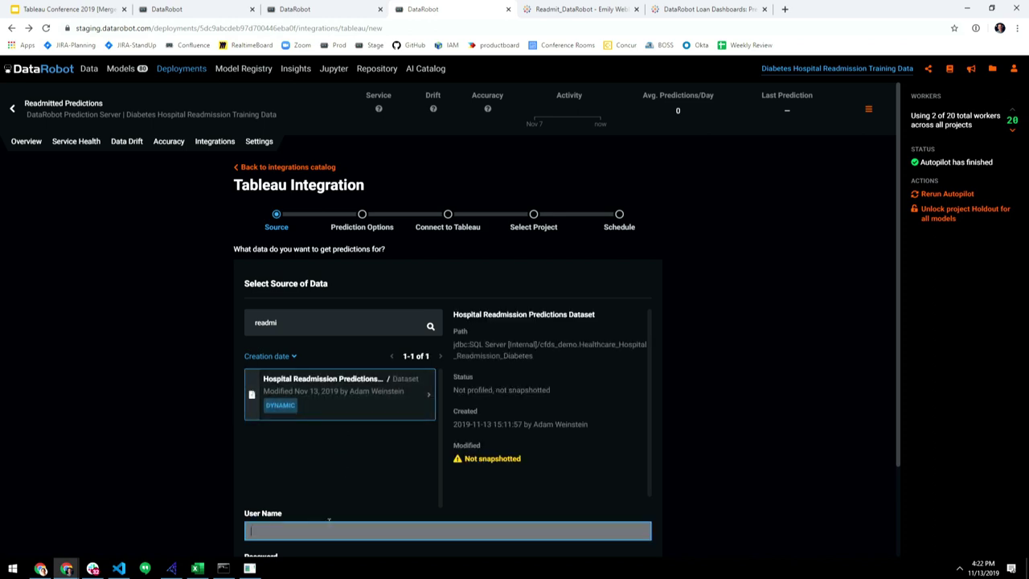
scroll(329, 523, down, 2)
text(drdemouser)
key(Tab)
text(••••••••••••)
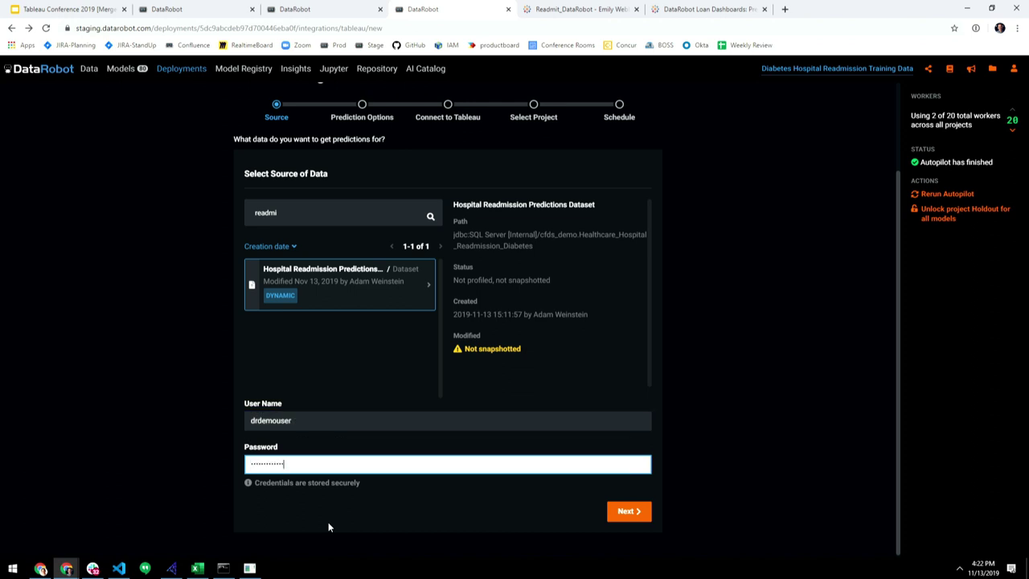
click(629, 511)
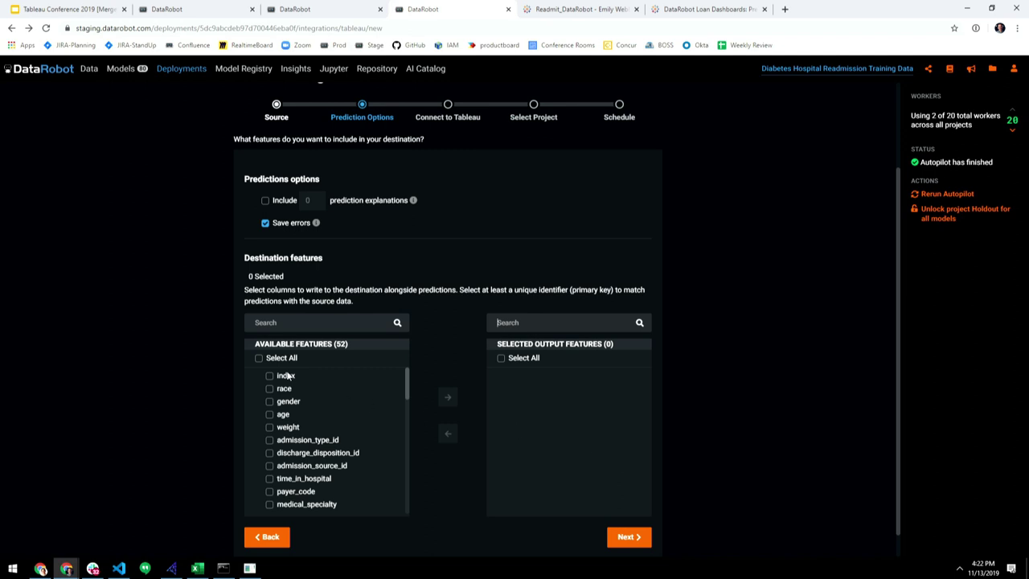
Step: Add all available features to the selected output features and continue to Connect to Tableau
click(262, 363)
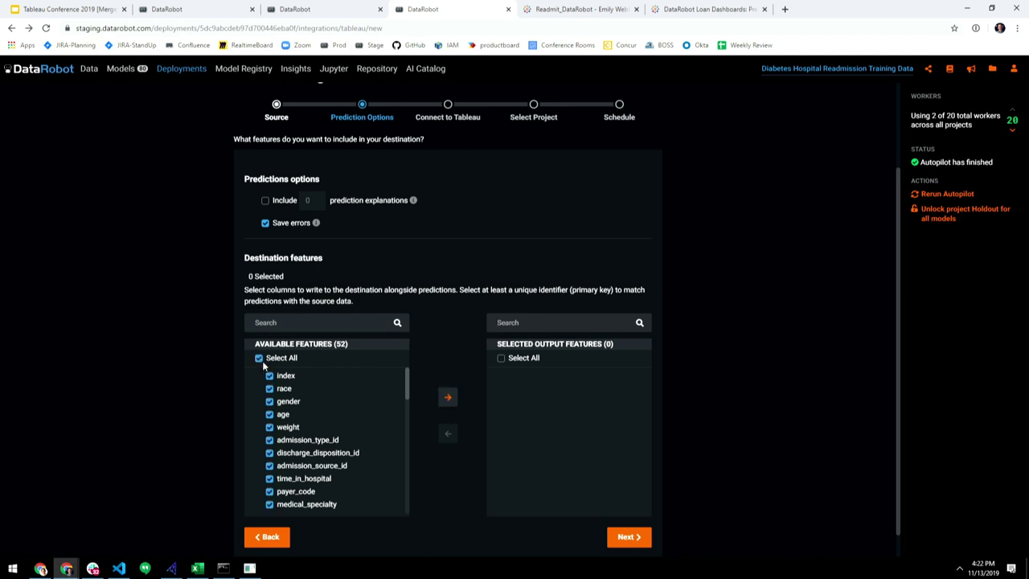
click(447, 397)
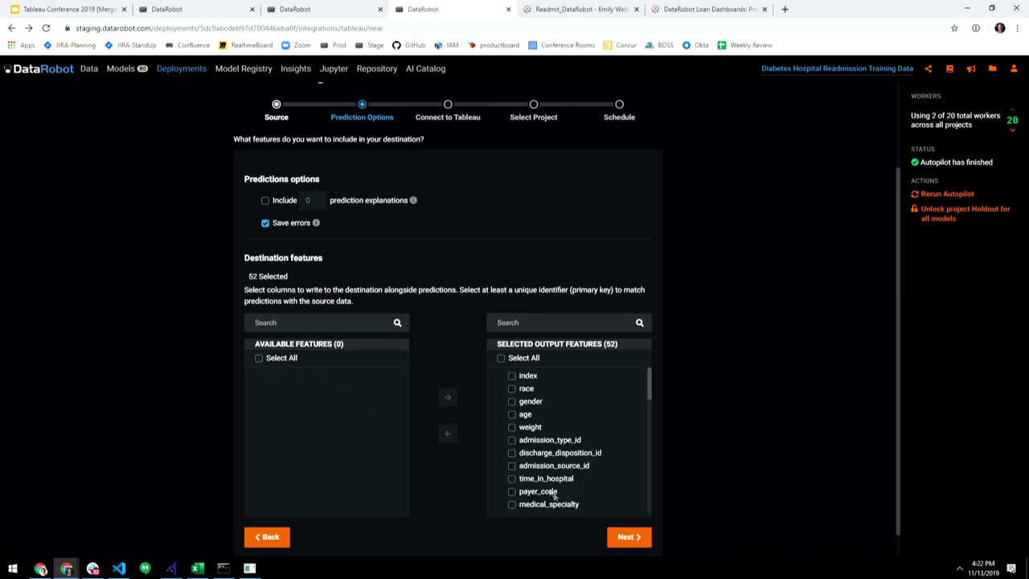
click(612, 542)
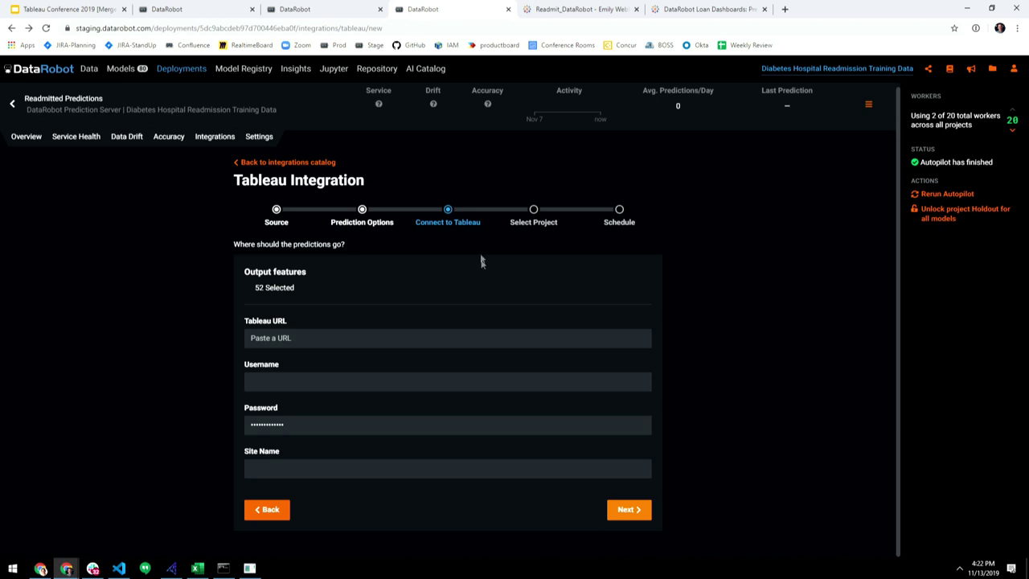
Step: Switch to the Patient Readmission dashboard on Tableau Public and review the readmission risk charts in the Administrator and Manager views
click(584, 9)
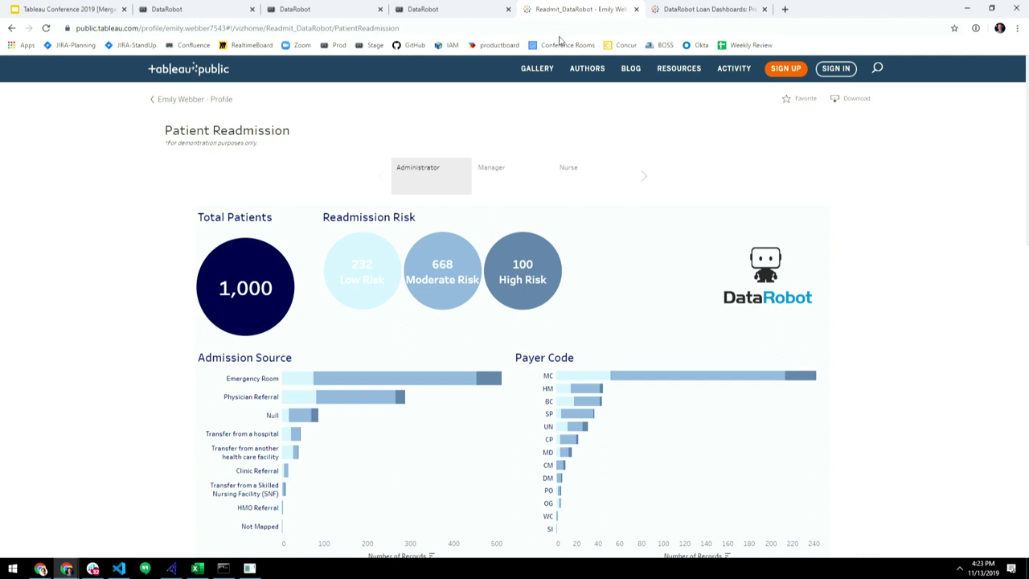
scroll(452, 224, down, 1)
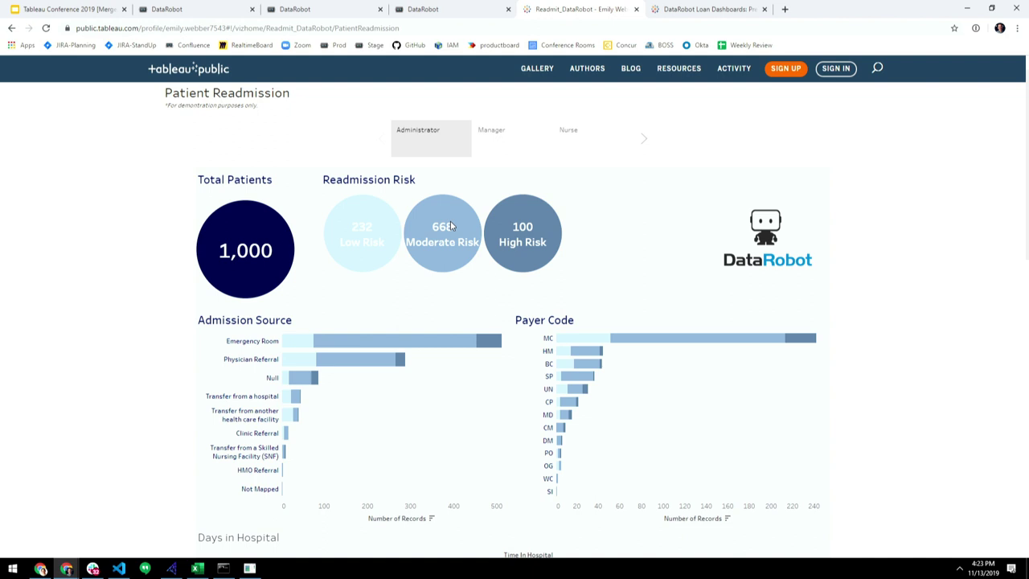
mouse_move(381, 257)
mouse_move(438, 249)
click(505, 142)
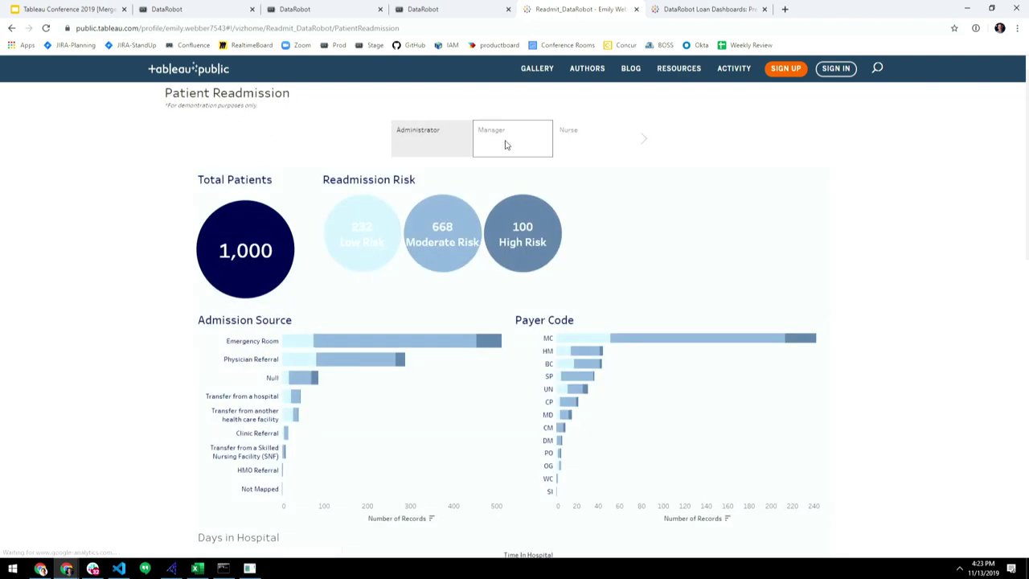
click(507, 145)
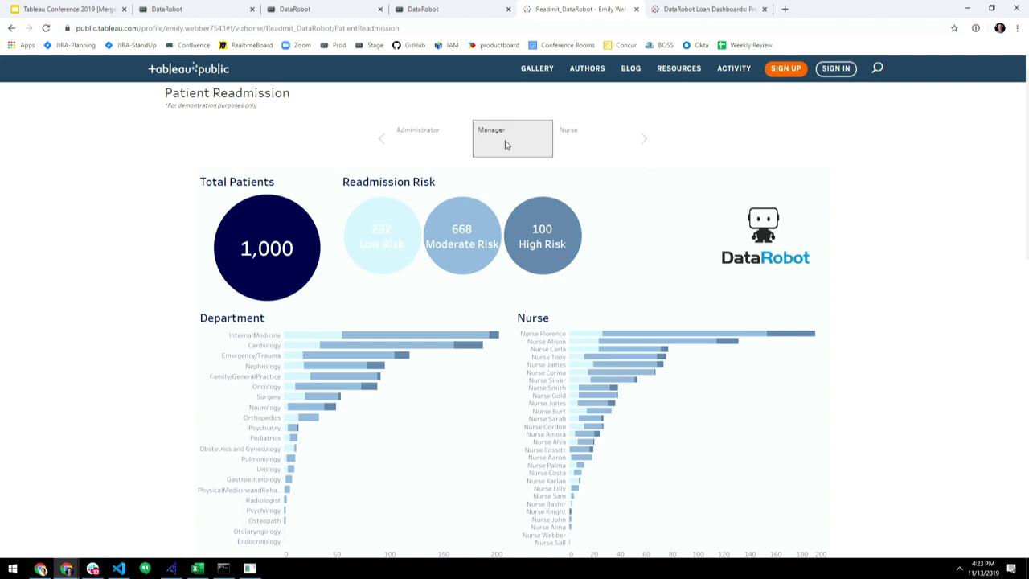
Step: Show the Nurse view and filter its Nurse list to only the fifth nurse, clearing the (All) selection
click(574, 137)
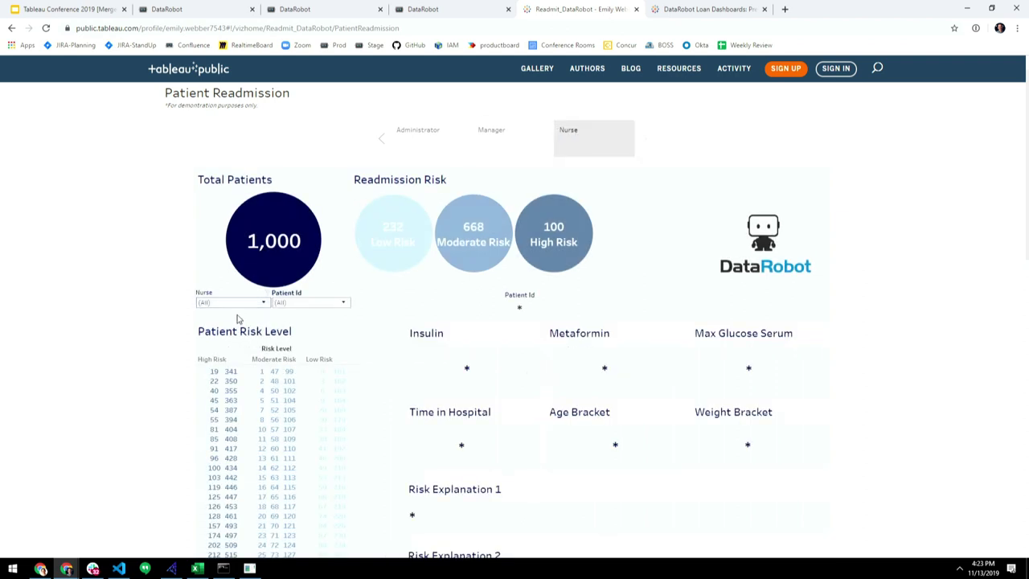
click(244, 302)
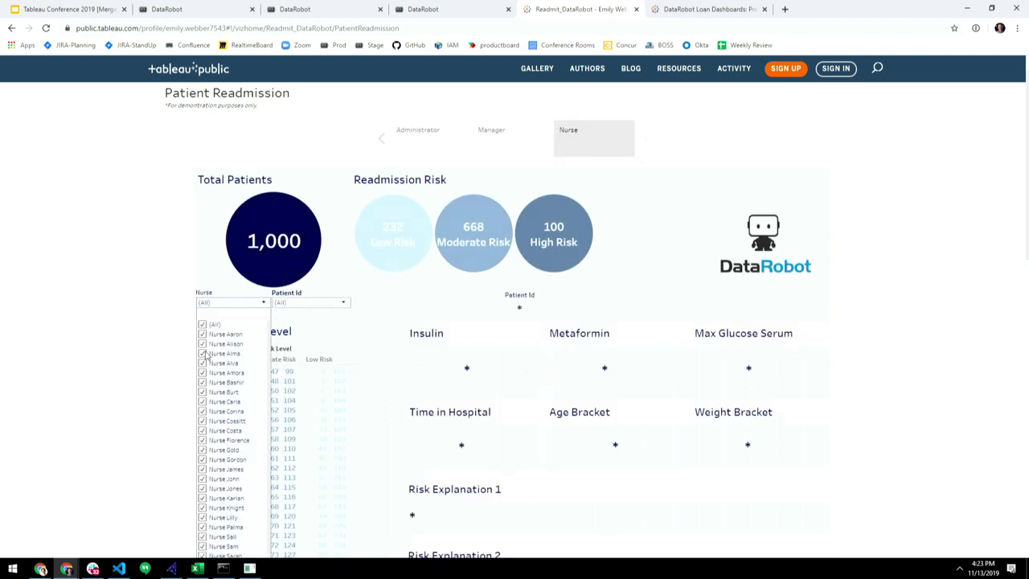
click(206, 324)
click(202, 374)
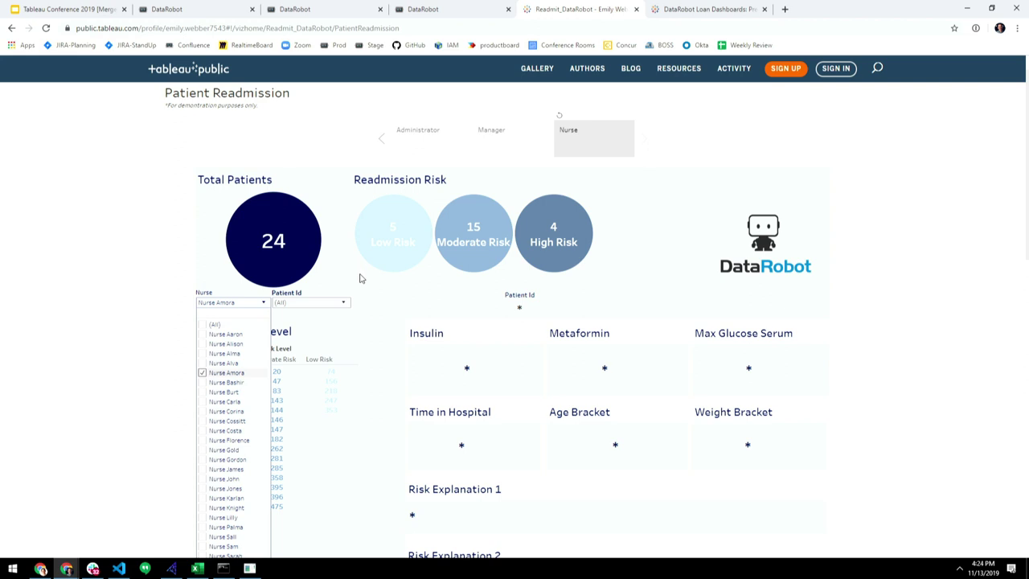
click(360, 278)
Step: Select the first High Risk patient under Patient Risk Level and examine that patient's details and three risk explanations
mouse_move(223, 379)
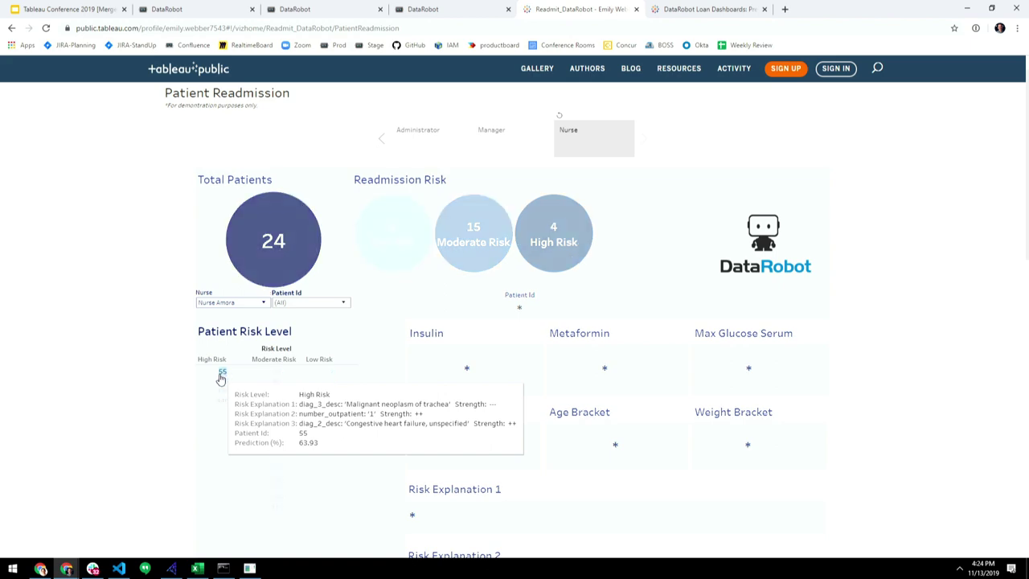
click(223, 376)
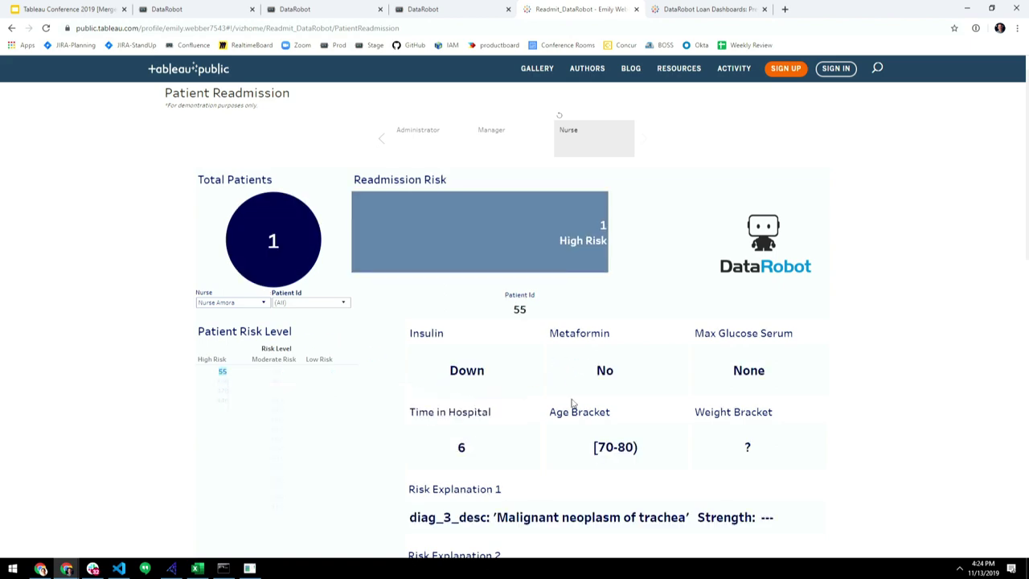
scroll(571, 402, down, 2)
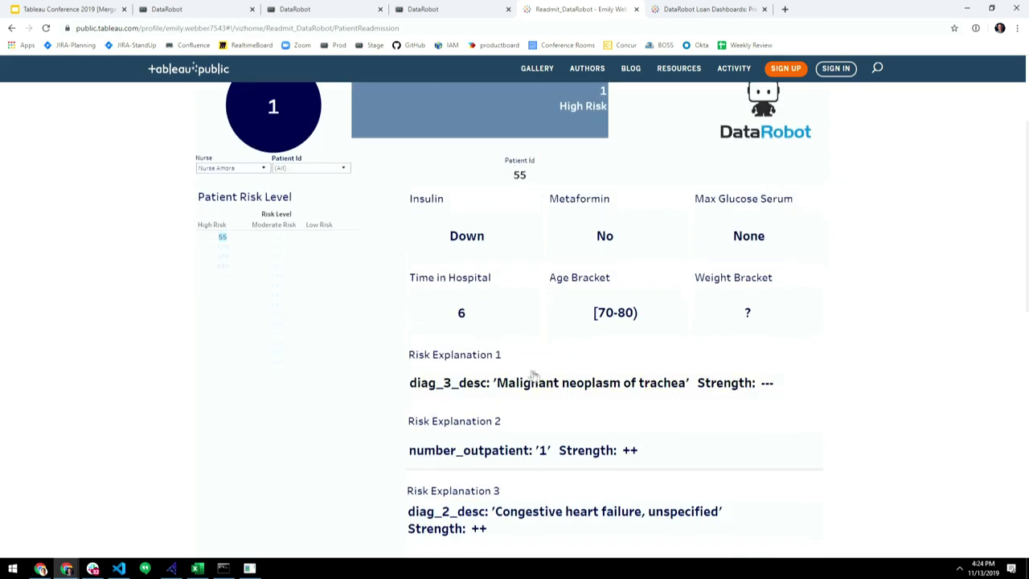
click(627, 386)
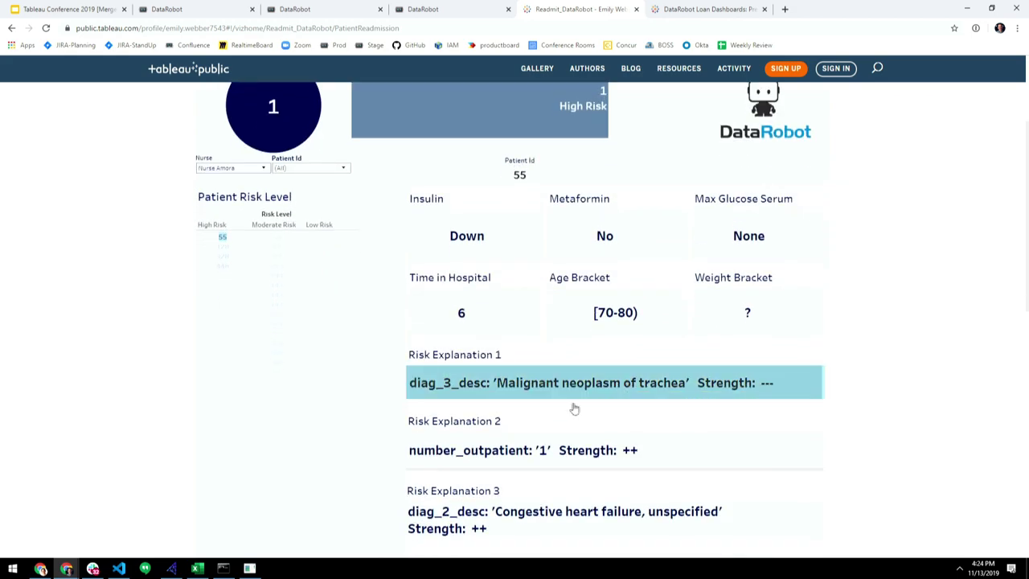
scroll(576, 409, down, 1)
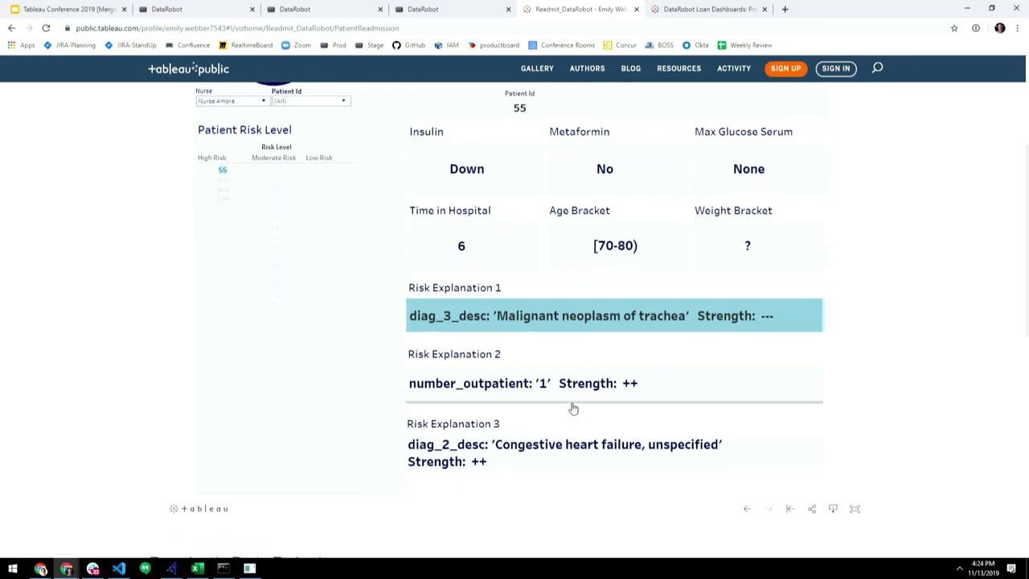